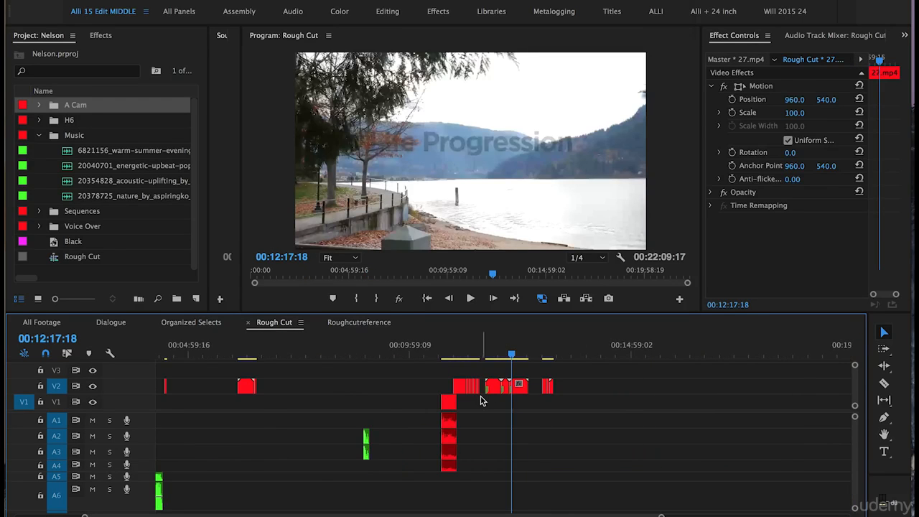
- Move the 50.mp4 clip near 12:17:18 on V2 so it directly follows 27.mp4
key(=)
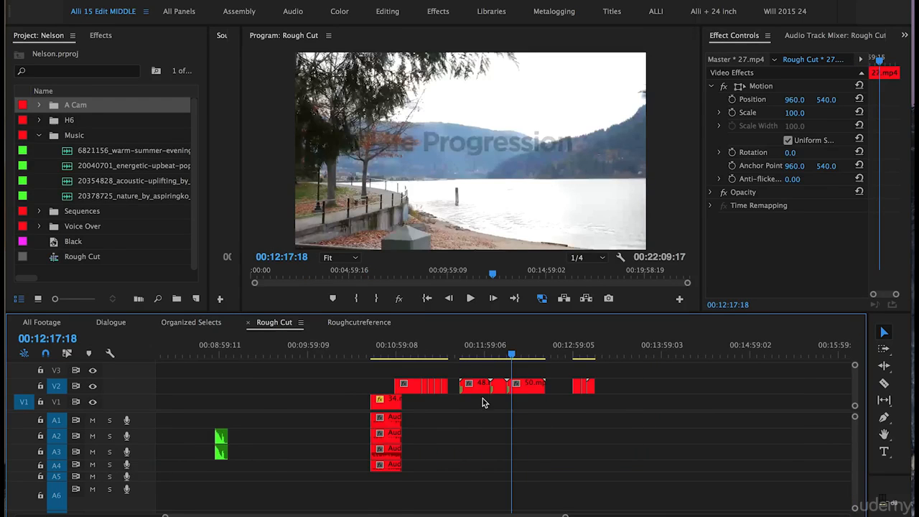
click(540, 389)
key(Delete)
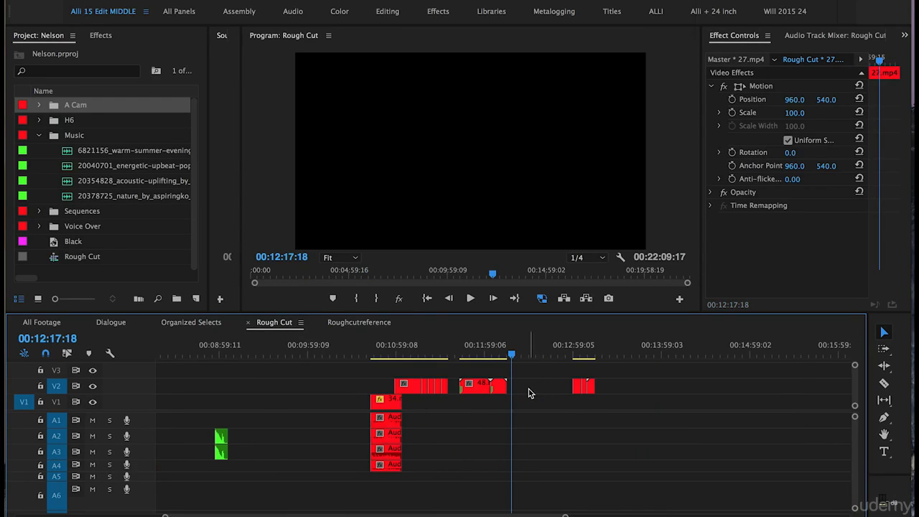
scroll(537, 390, left, 10)
click(391, 348)
key(=)
key(=)
key(=)
key(super+v)
drag(546, 385, 536, 385)
- Play through the new edit and shorten the 50.mp4 clip to about 3 seconds, keeping it directly after 27.mp4
click(479, 345)
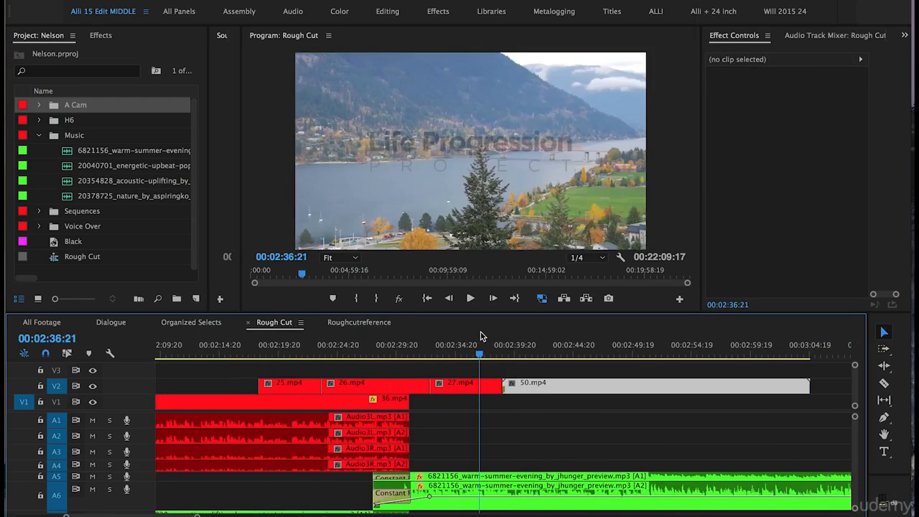
key(space)
click(395, 386)
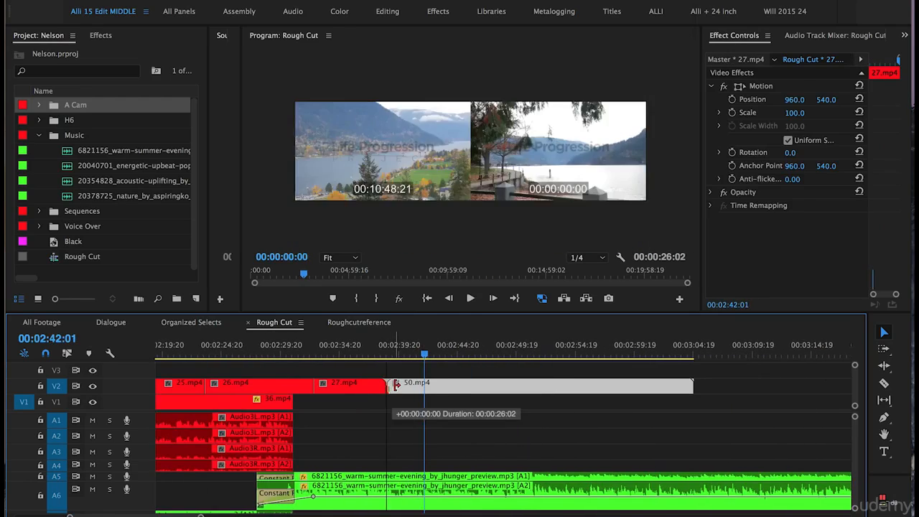
drag(396, 386, 492, 385)
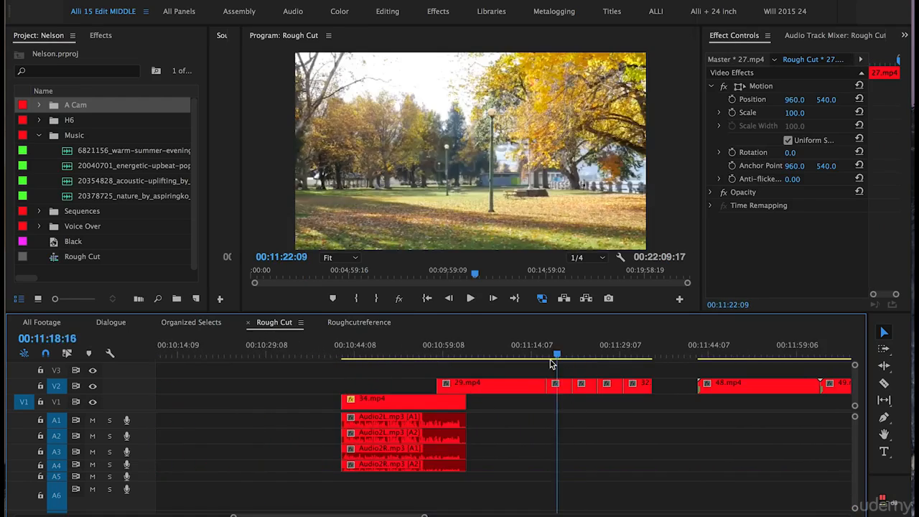
- Move the 41.mp4 clip near 11:22:15, between 30.mp4 and 28.mp4, to directly after 50.mp4 on V2
drag(557, 357, 581, 355)
key(=)
key(=)
click(513, 390)
key(Delete)
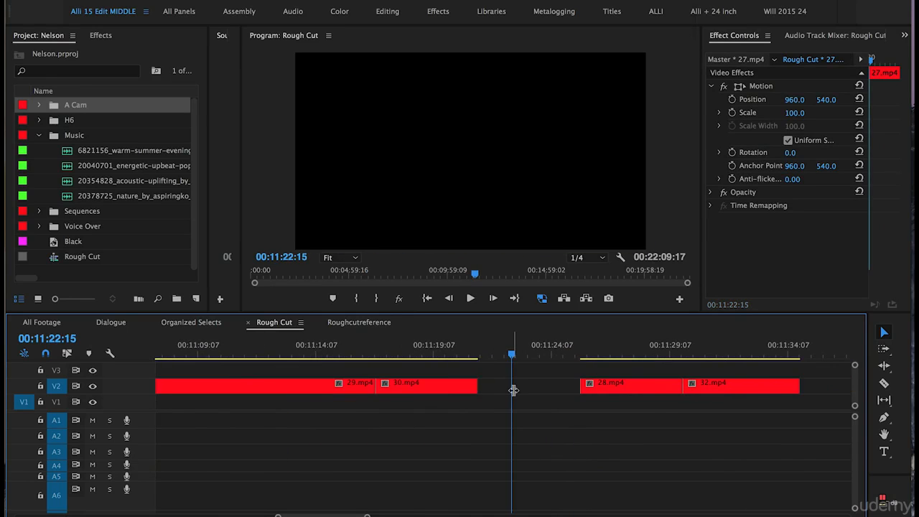
scroll(383, 394, down, 5)
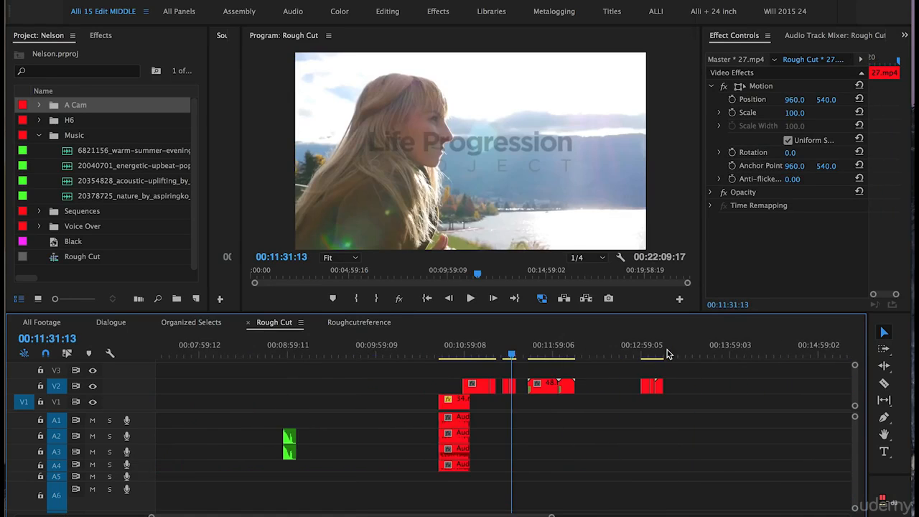
- Move the 32.mp4 clip near 11:31:13 to directly after 41.mp4 on V2
key(=)
key(=)
key(=)
click(531, 390)
key(Delete)
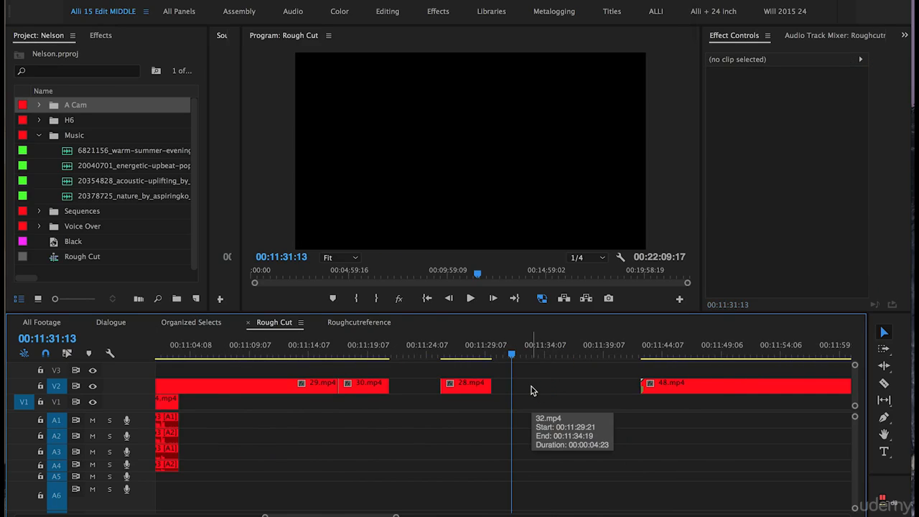
key(minus)
key(minus)
key(minus)
key(minus)
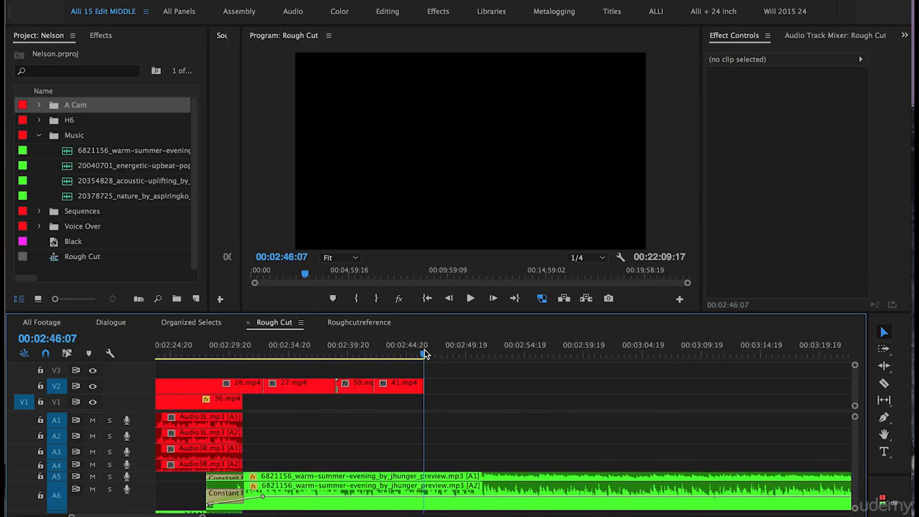
click(473, 391)
drag(476, 386, 479, 386)
- Move the 28.mp4 clip near 11:26:12 to directly after 32.mp4 on V2
key(Left)
key(equal)
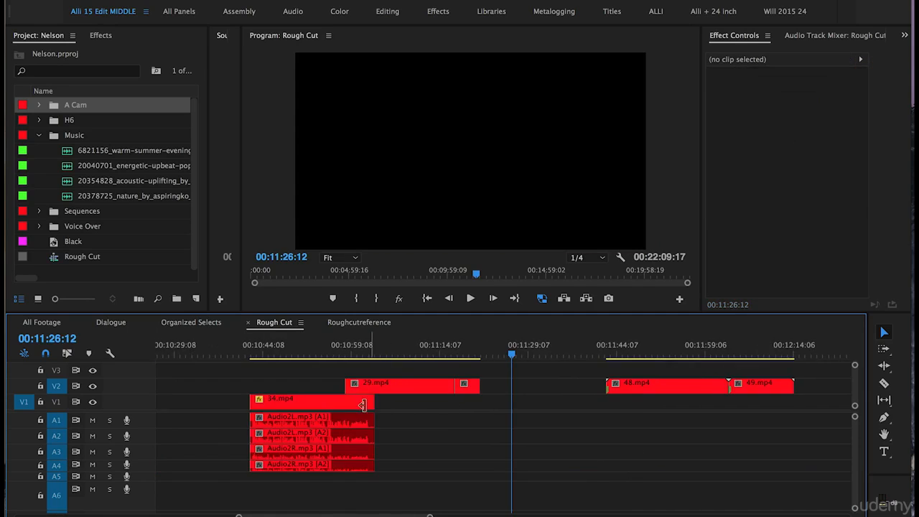
key(minus)
scroll(361, 406, left, 5)
key(minus)
scroll(291, 397, left, 6)
drag(405, 353, 409, 352)
key(equal)
key(equal)
key(equal)
key(super+v)
drag(541, 392, 544, 391)
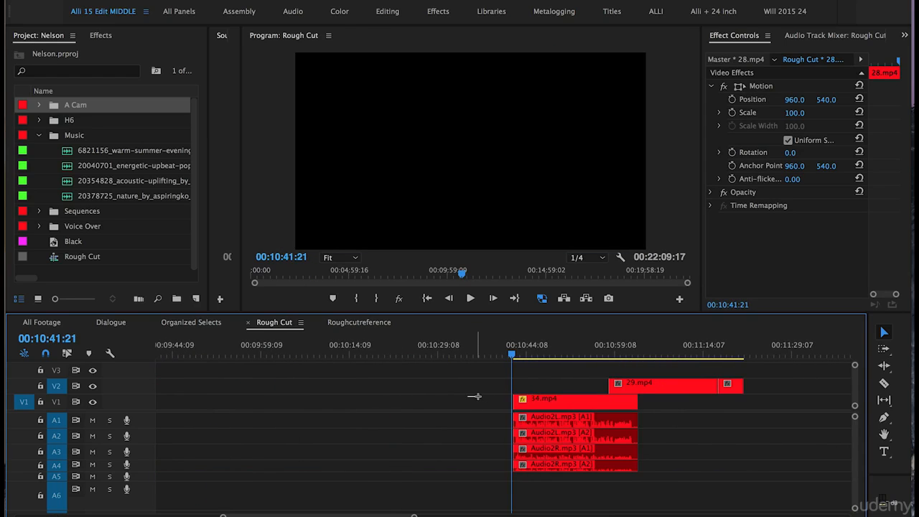
- Move the 34.mp4 clip with its four audio tracks from 10:41:21 to V1 and A1–A4, beneath the 32.mp4 clip
drag(473, 396, 543, 505)
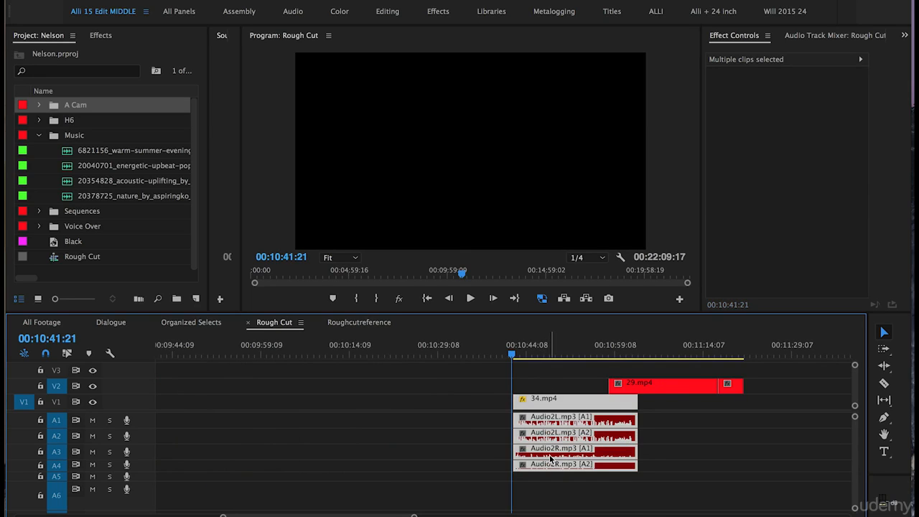
key(super+x)
key(minus)
key(minus)
key(minus)
click(295, 340)
key(equal)
key(equal)
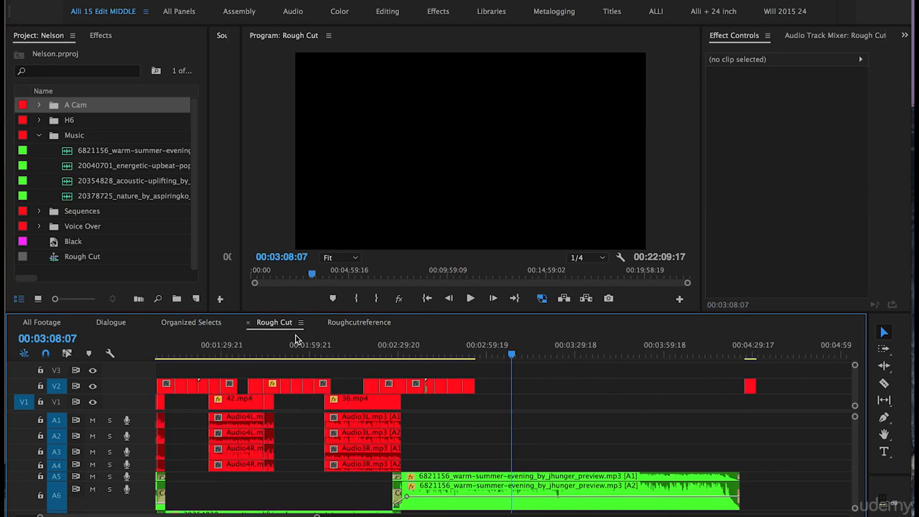
key(equal)
click(57, 402)
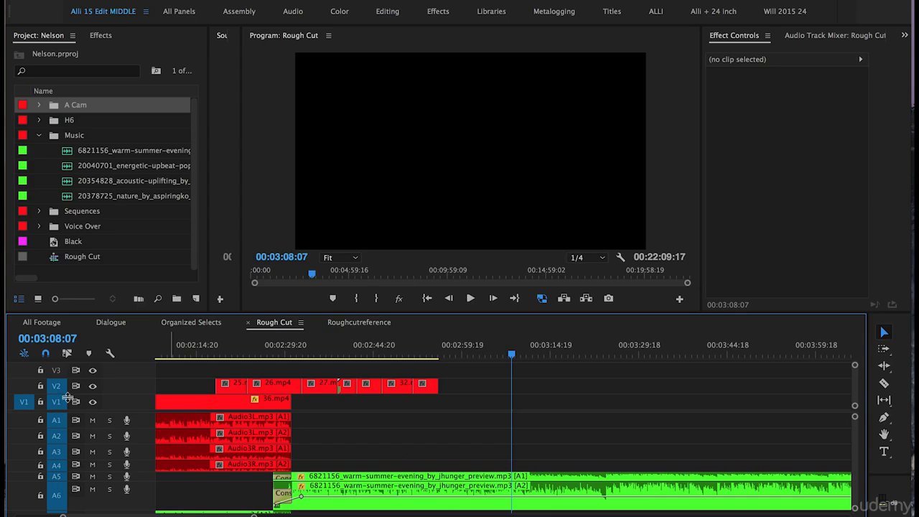
click(438, 352)
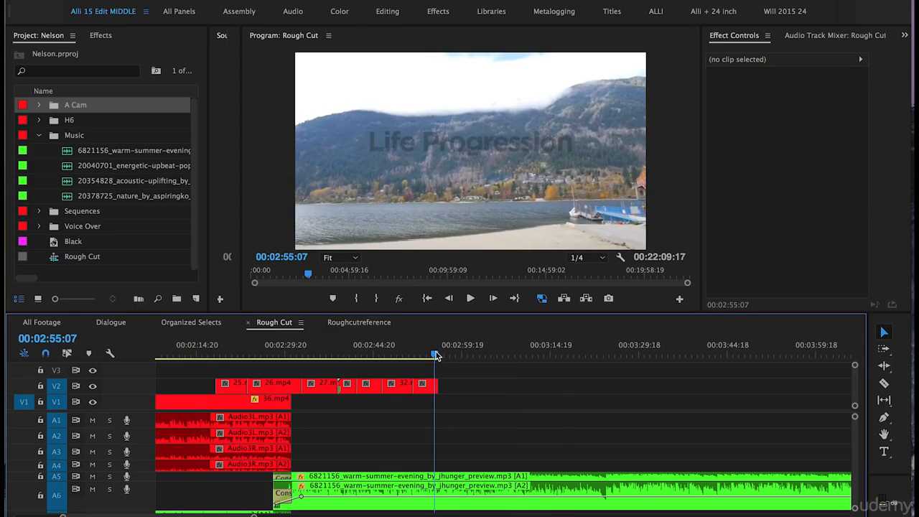
key(super+v)
click(425, 354)
- Move the 38.mp4 bridge clip near 6:31:13 to directly after 28.mp4 on V2
key(backslash)
drag(702, 353, 734, 351)
key(equal)
key(equal)
key(equal)
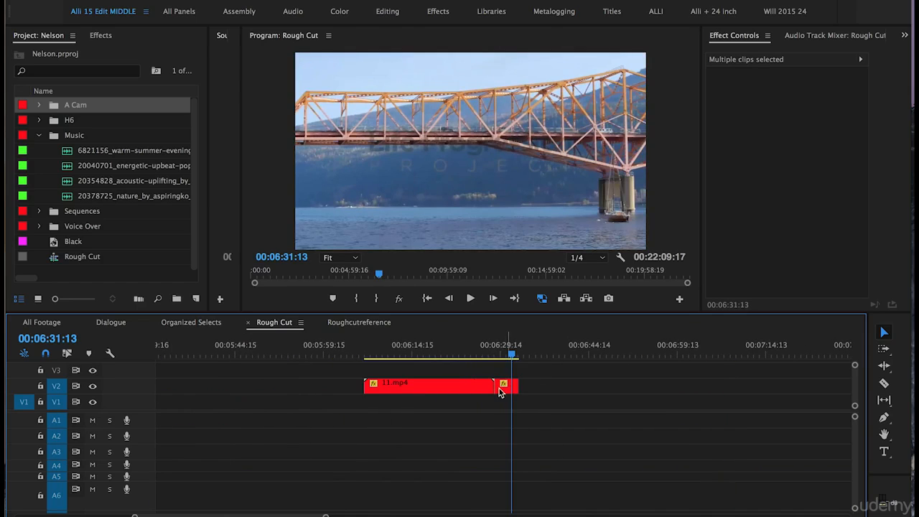
click(506, 390)
key(Delete)
key(minus)
key(minus)
scroll(369, 384, left, 7)
click(412, 353)
click(59, 403)
key(equal)
key(equal)
key(equal)
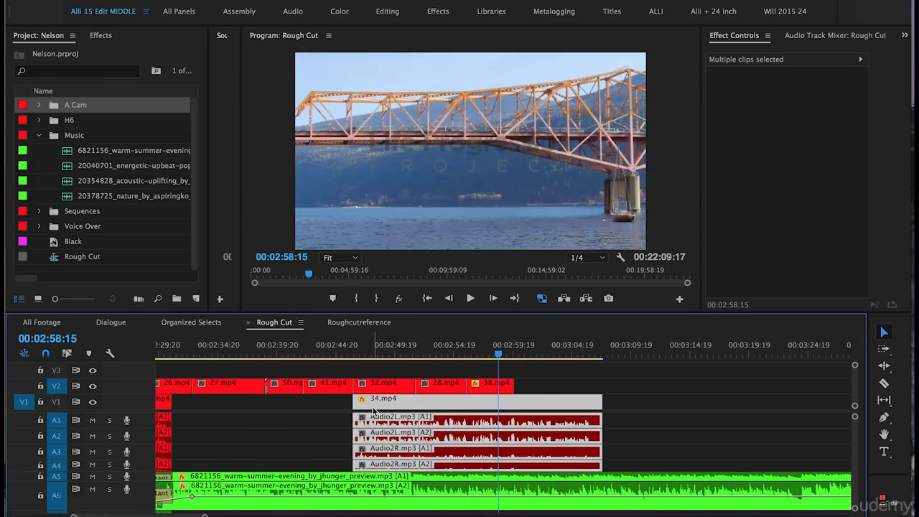
- Shift the 34.mp4 clip and its audio later so they start at about 2:50
drag(373, 411, 401, 412)
click(369, 351)
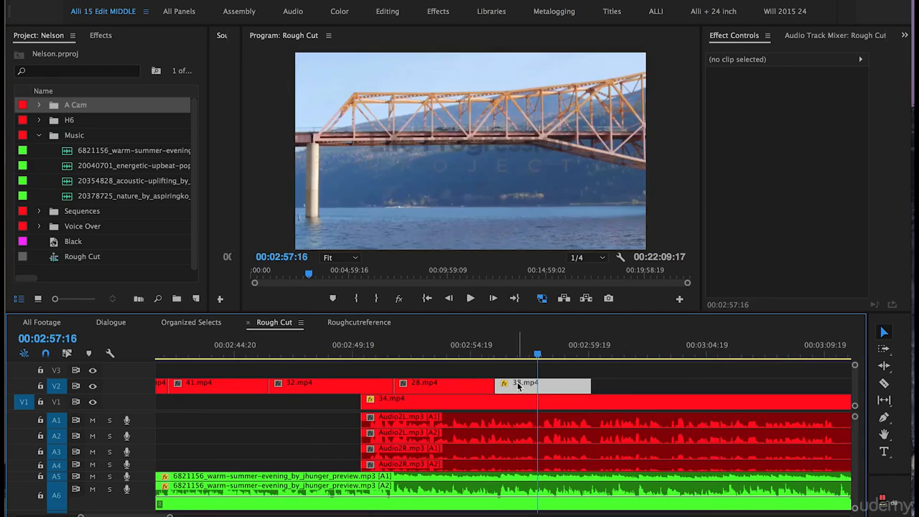
- Move the 38.mp4 clip slightly later on V2 and extend the end of 28.mp4 to meet it
drag(521, 387, 567, 386)
drag(470, 386, 509, 389)
drag(437, 387, 365, 388)
click(371, 359)
key(space)
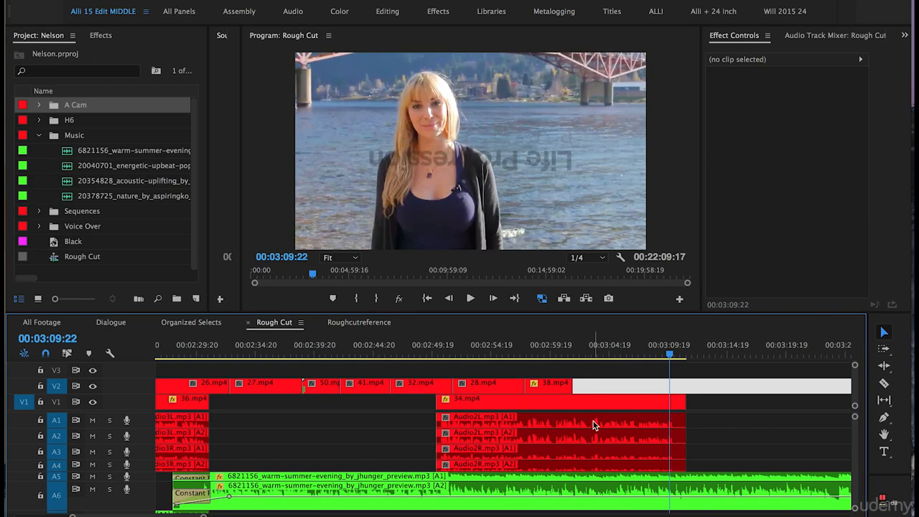
- Copy the cyan 34.mp4 clip with all its audio at 1:09:00 in the Dialogue sequence and return to Rough Cut
click(109, 322)
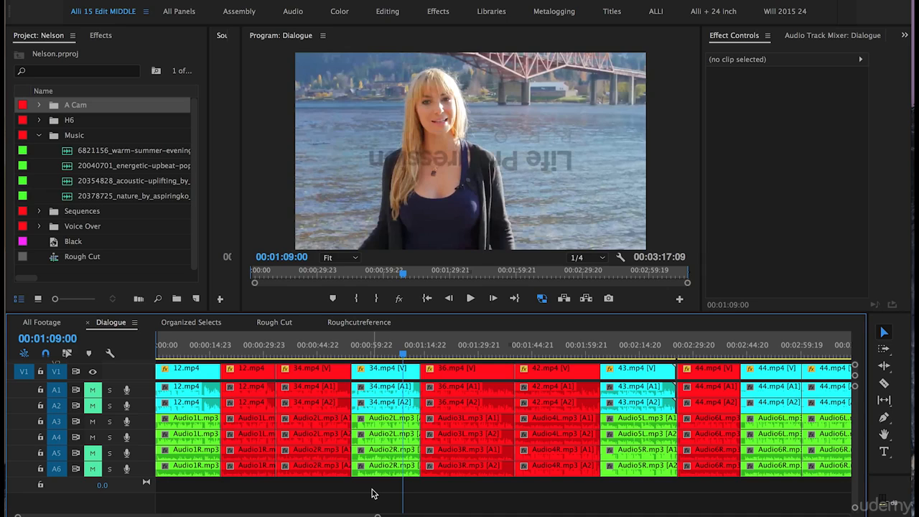
drag(374, 489, 389, 369)
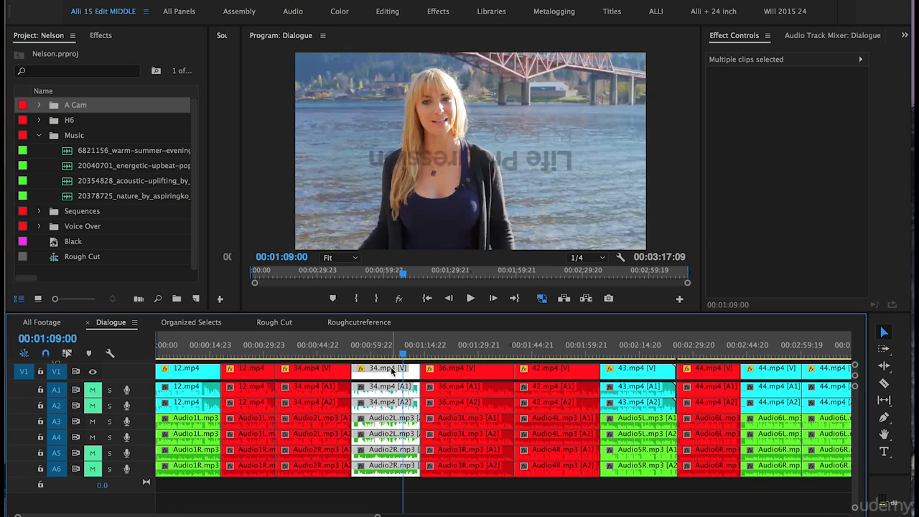
drag(276, 327, 476, 398)
- Delete the red 34.mp4 clip and its four audio tracks from the Rough Cut sequence
key(minus)
drag(614, 405, 475, 466)
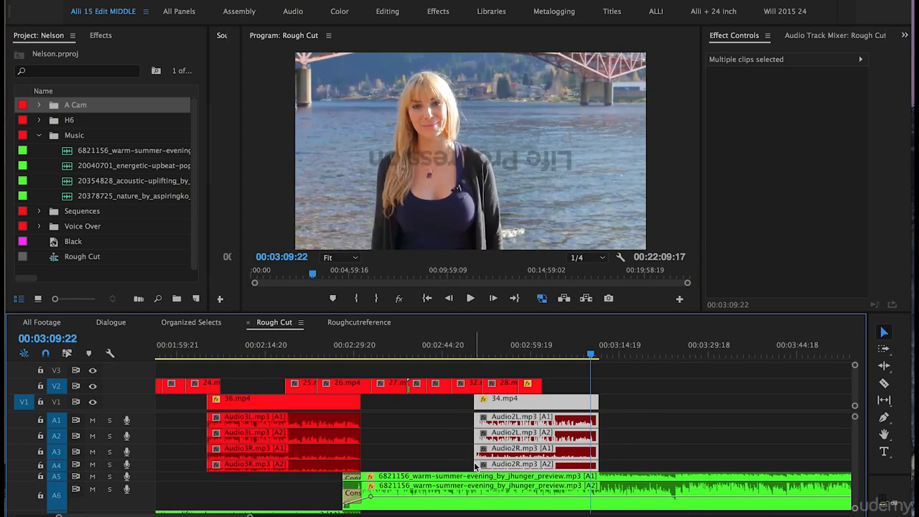
key(Delete)
- Paste the copied 34.mp4 clip and its audio onto V1 and A1–A6, starting at about 2:51:06
drag(482, 345, 480, 345)
click(60, 406)
key(ctrl+v)
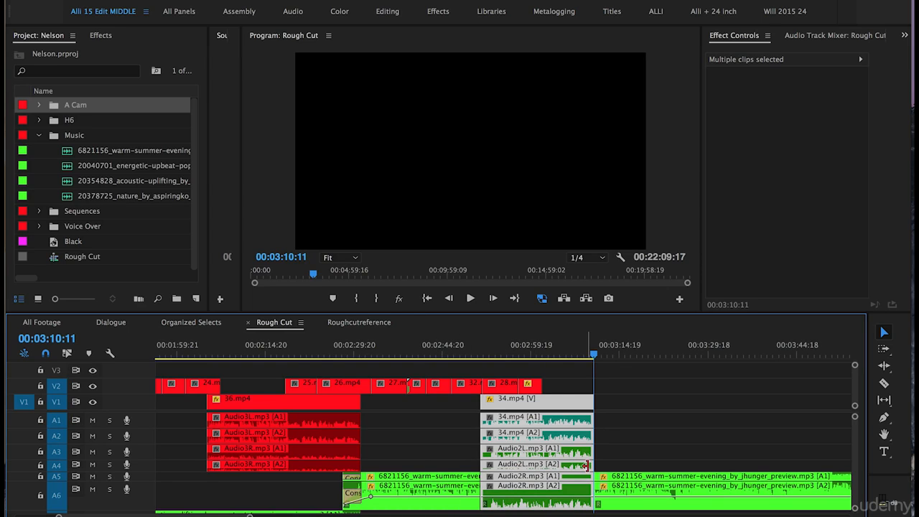
click(636, 458)
click(545, 429)
click(636, 457)
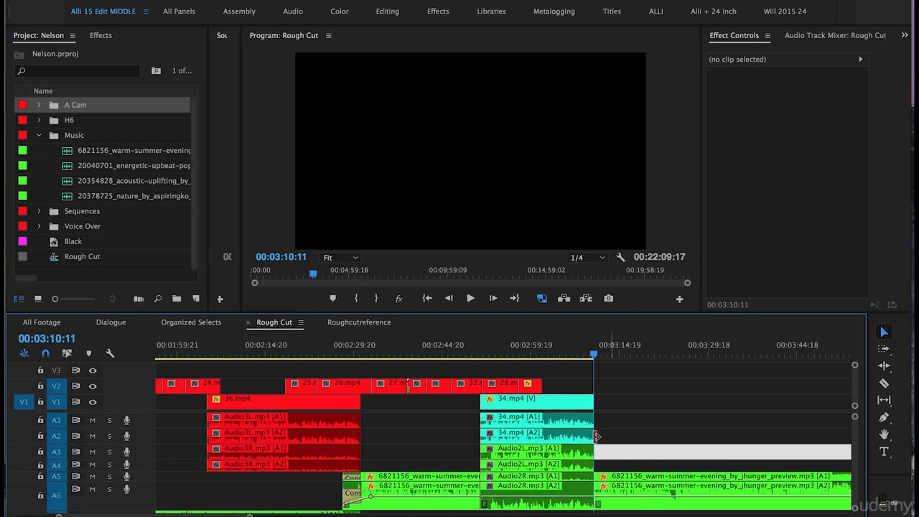
- Delete the 34.mp4 camera audio on A1 and A2, keeping the Audio2L and Audio2R clips
drag(622, 425, 521, 439)
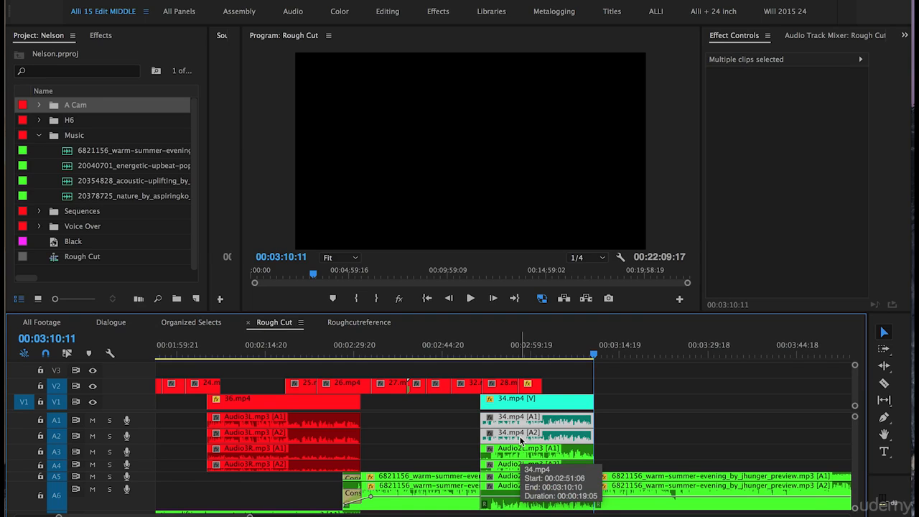
key(Delete)
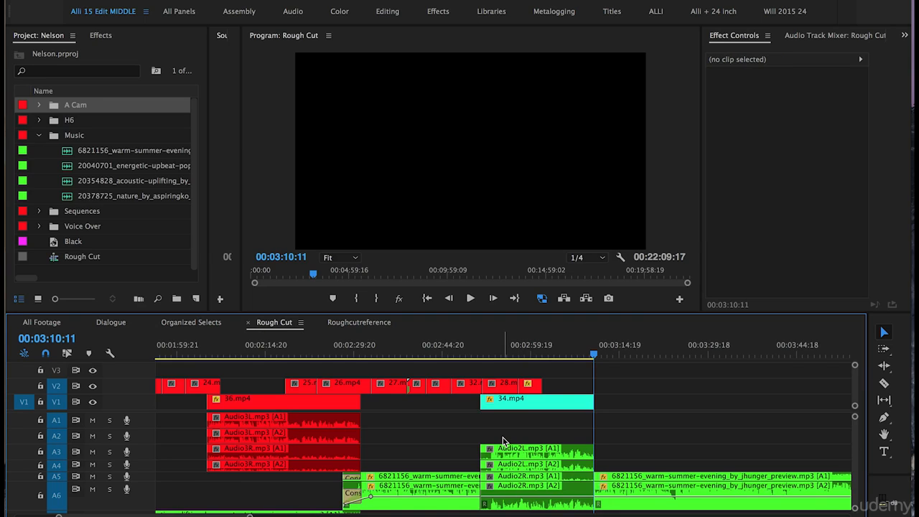
- Move the Audio2L and Audio2R clips under 34.mp4 from A3–A6 up to A1–A4
drag(507, 441, 528, 507)
drag(504, 451, 505, 419)
click(638, 464)
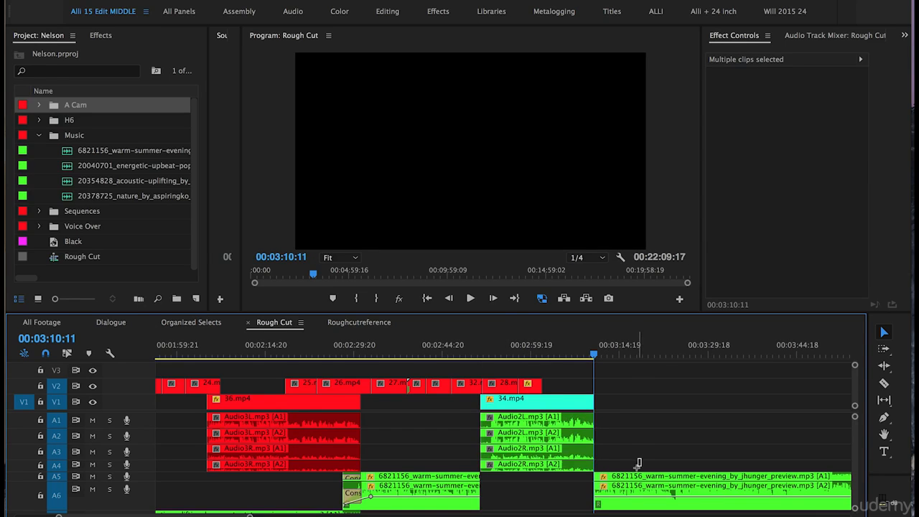
- Delete the leftover music segment after 34.mp4, extend the preceding music clip in its place to about 3:50, and save the project
click(634, 492)
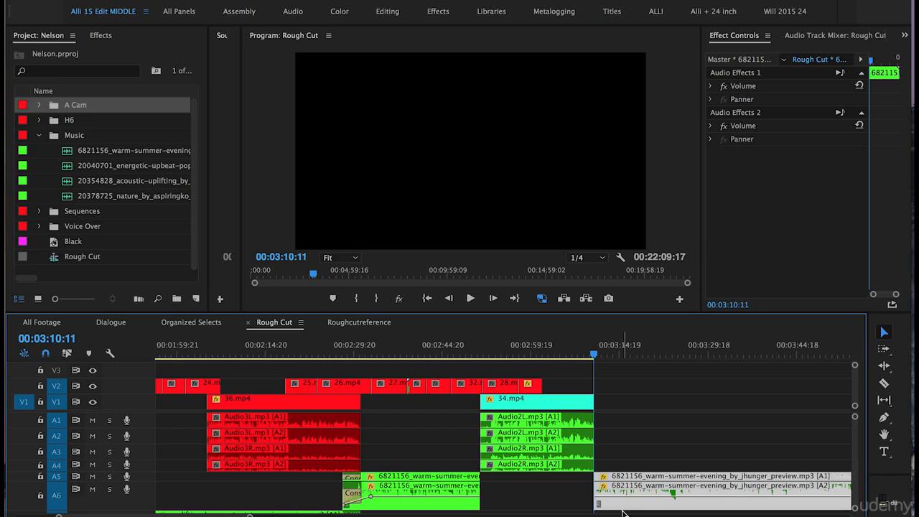
key(Delete)
drag(514, 478, 825, 479)
click(464, 427)
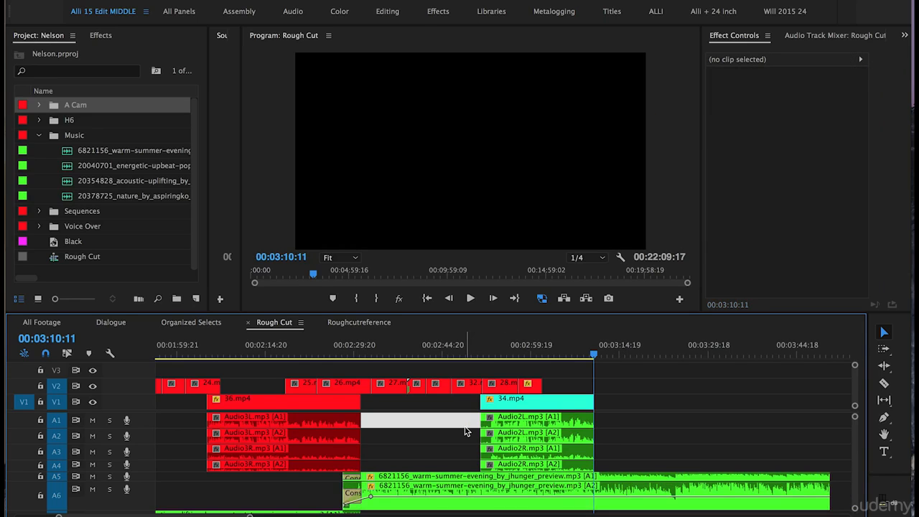
key(Up)
key(ctrl+s)
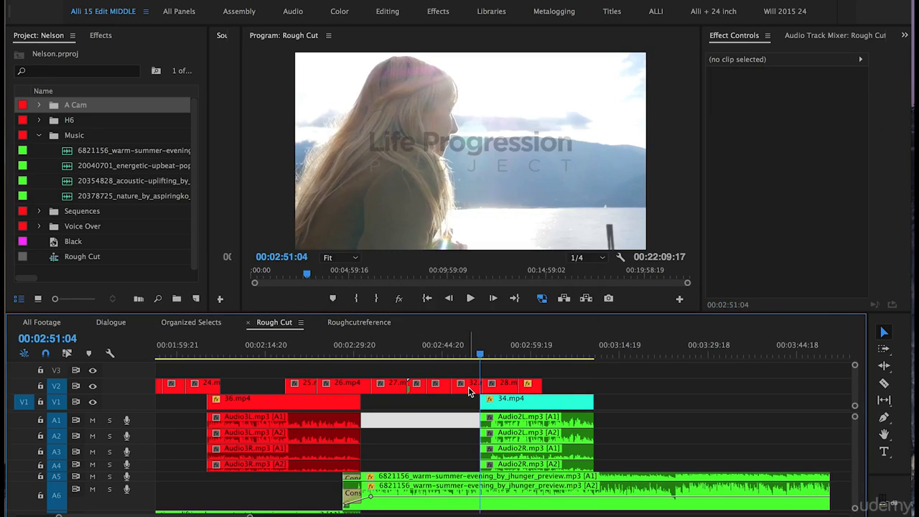
- Trim the start of the 34.mp4 clip with its audio and move them earlier to begin at about 2:49:19
key(equal)
key(equal)
scroll(461, 407, right, 1)
drag(452, 399, 484, 457)
key(equal)
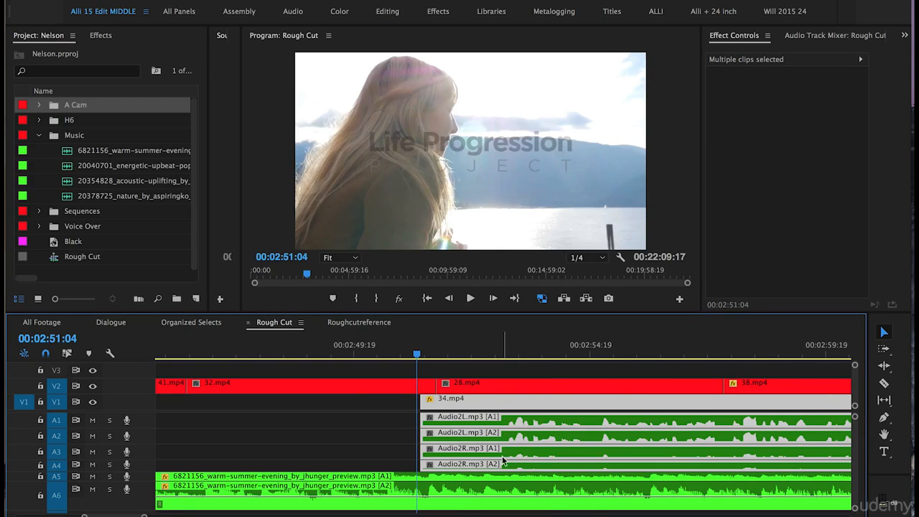
drag(423, 404, 508, 407)
key(minus)
drag(564, 404, 526, 404)
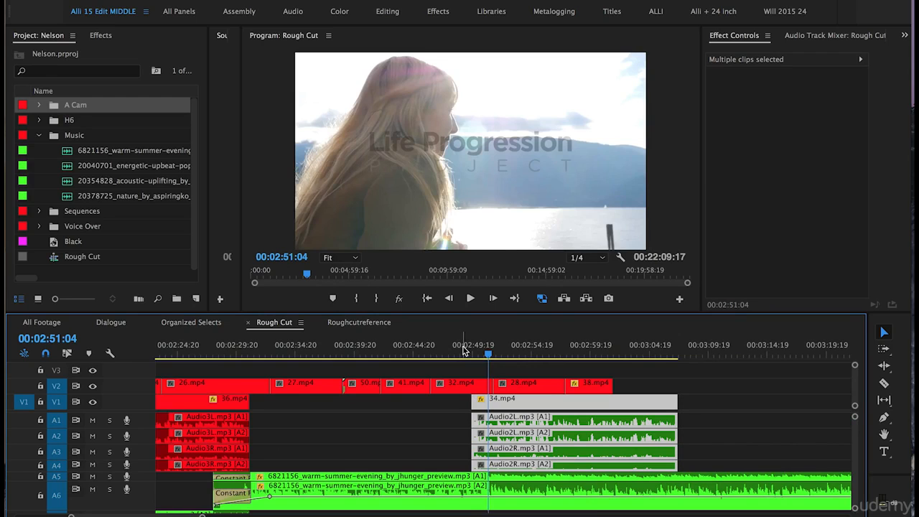
- Play the section and move the 38.mp4 clip earlier on V2 to start at 2:54:19, cutting off the end of 28.mp4
key(shift+k)
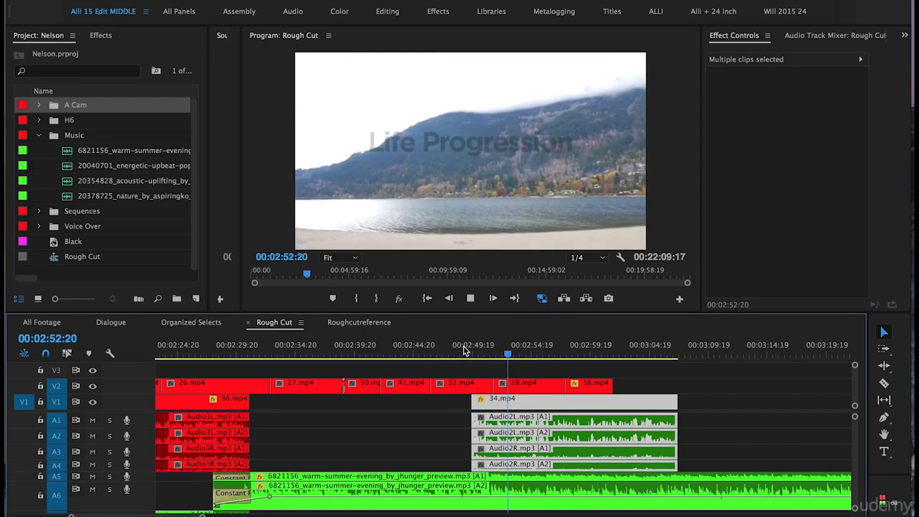
key(space)
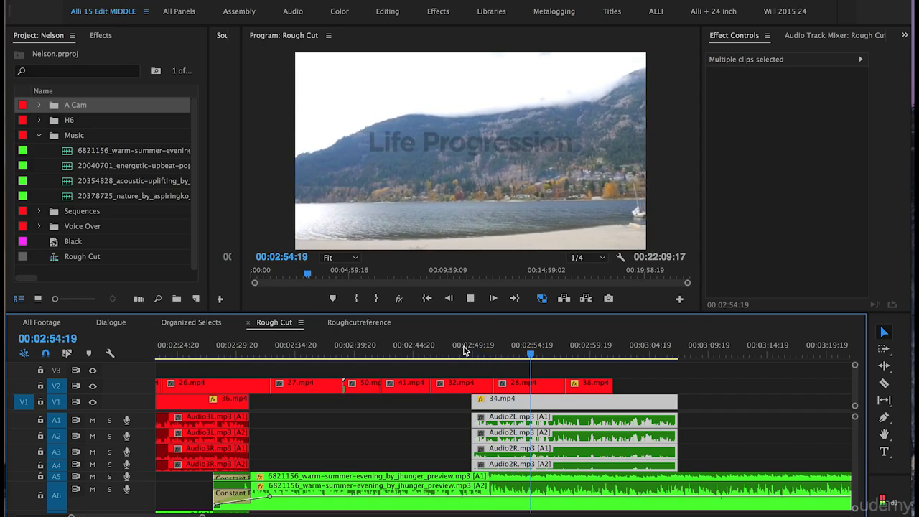
key(equal)
click(630, 385)
drag(631, 385, 524, 387)
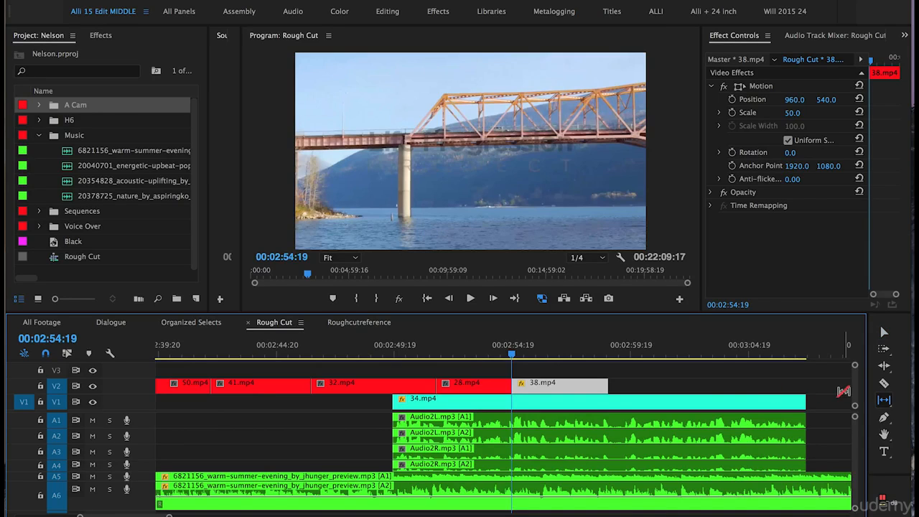
- Slip the 28.mp4 clip on V2 to show a later portion of its footage within the same cut
click(883, 400)
drag(493, 384, 454, 385)
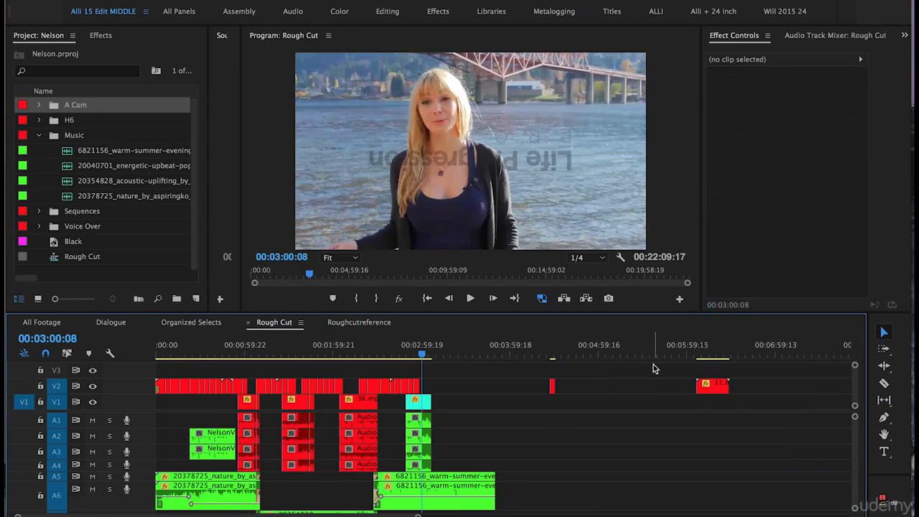
- Scan the leftover V2 clips farther along the timeline and return to examine the B-roll order around 2:44:07
key(minus)
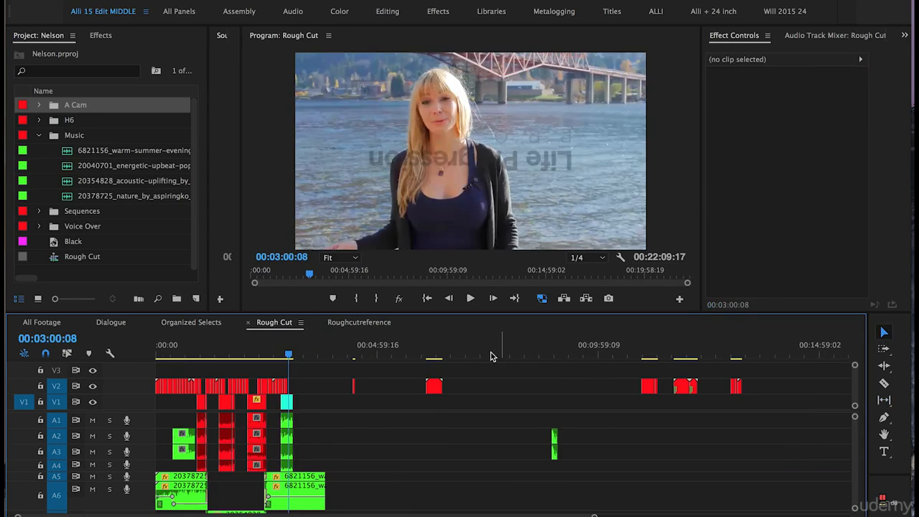
drag(430, 355, 491, 361)
key(minus)
key(equal)
key(equal)
key(equal)
key(equal)
scroll(452, 373, down, 2)
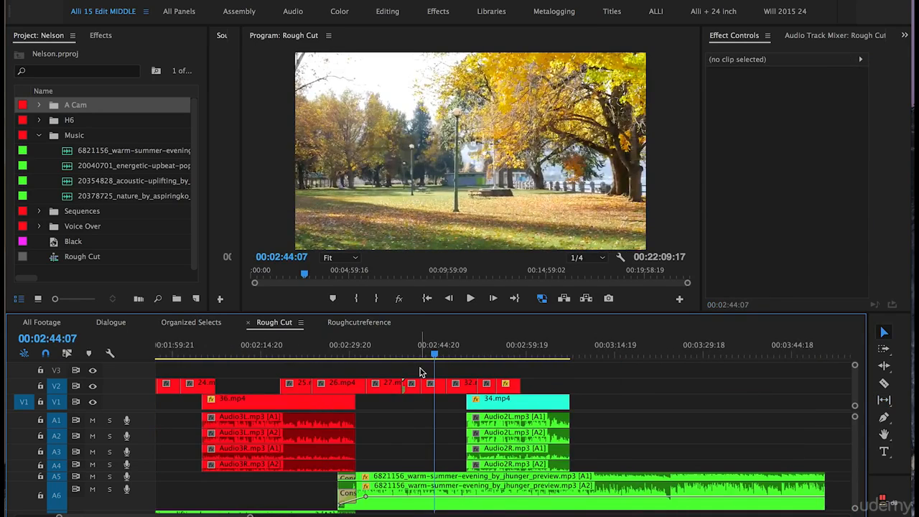
key(equal)
key(equal)
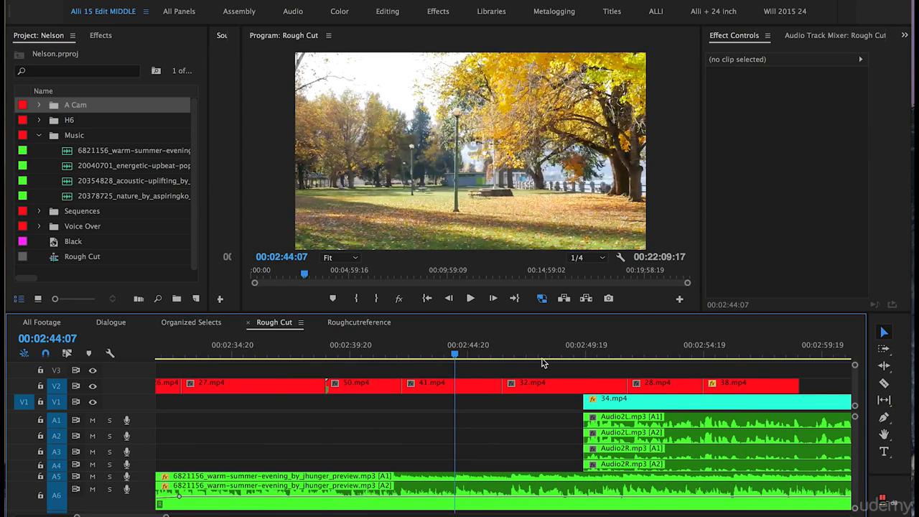
- Move 41.mp4 directly after 38.mp4 on V2, then shift the clips from 32.mp4 onward, including 34.mp4 and its audio, earlier to close the gap
key(minus)
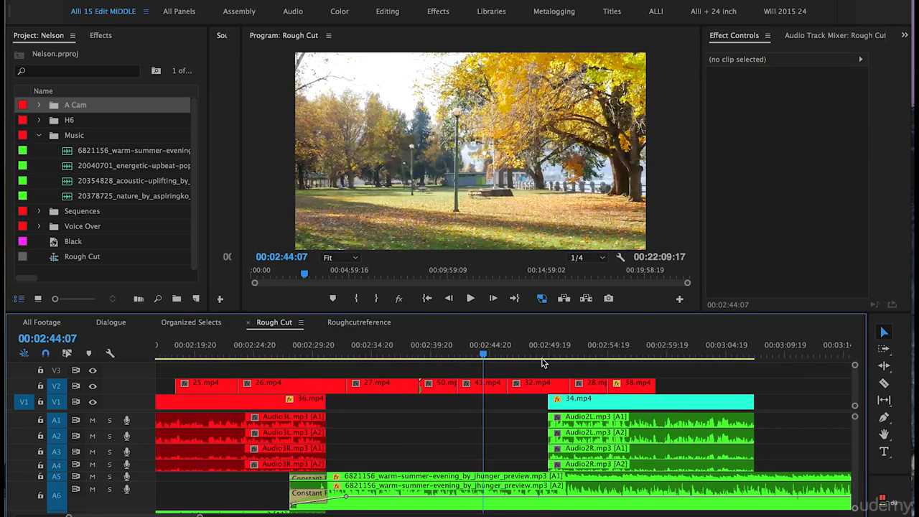
click(486, 387)
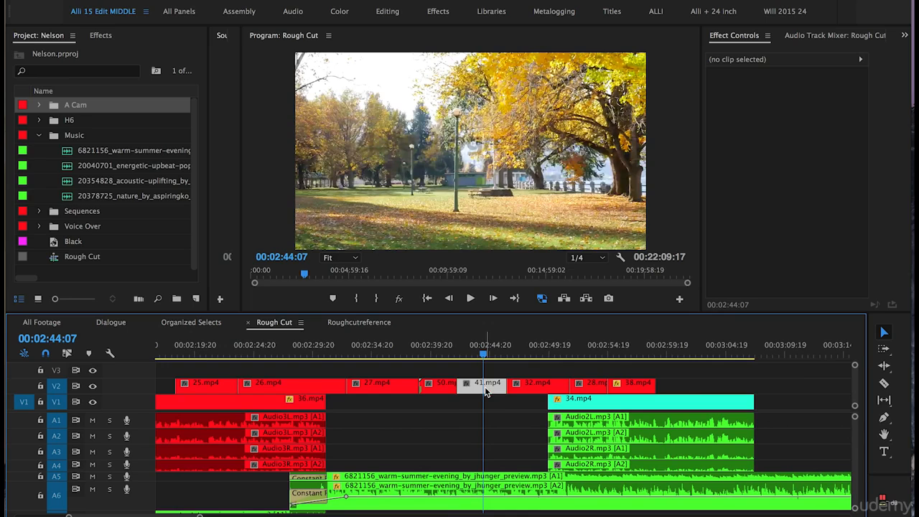
drag(488, 391, 678, 388)
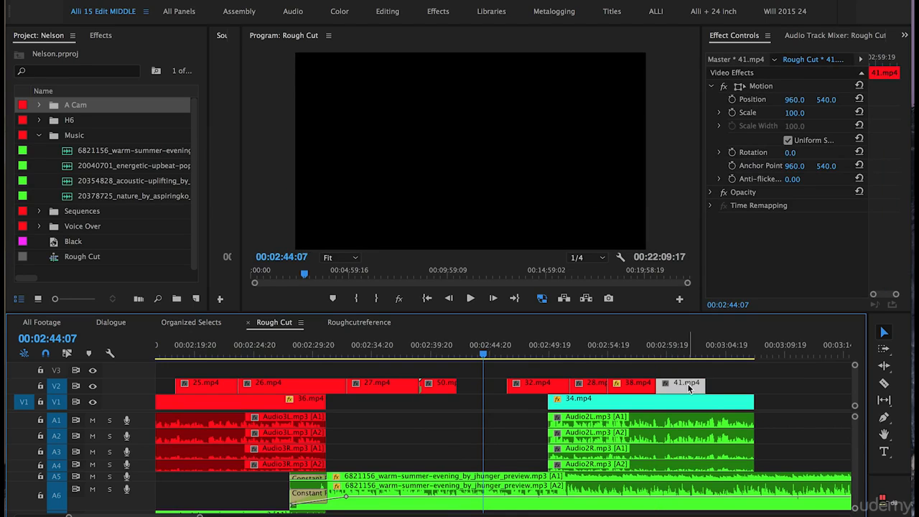
drag(724, 374, 540, 465)
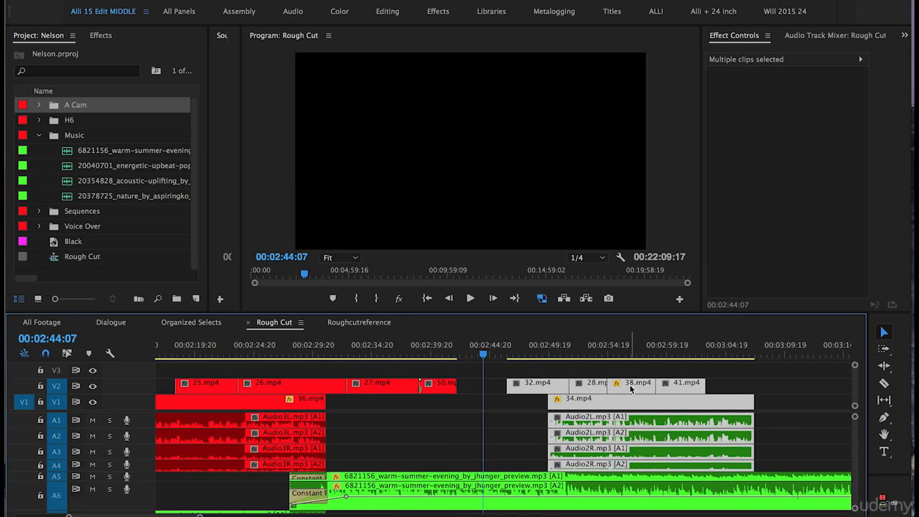
drag(531, 391, 487, 392)
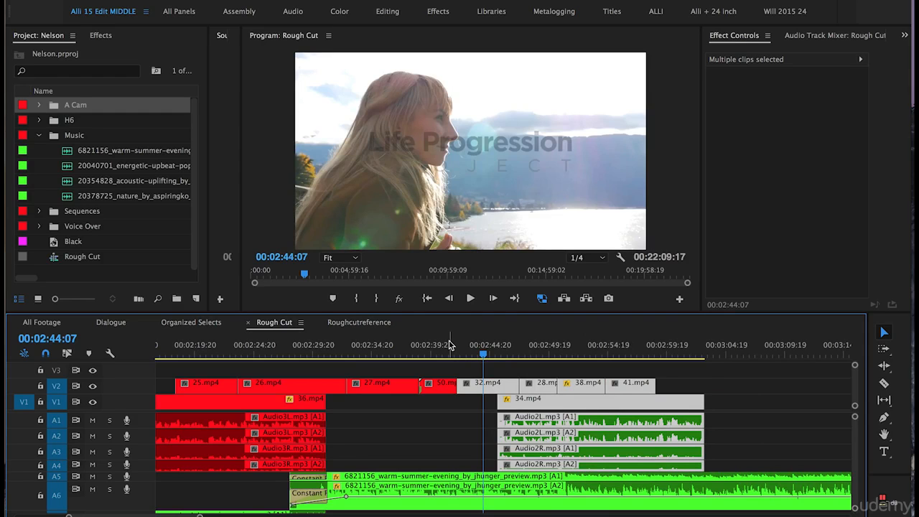
- Cut the 30.mp4 clip from V2 near 11:18 and paste it directly after 41.mp4 with the V1 track untargeted
key(backslash)
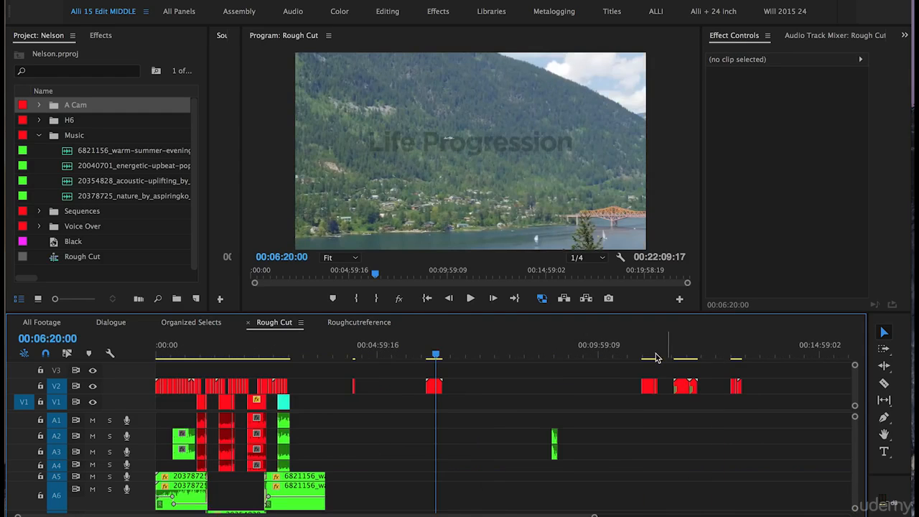
drag(645, 356, 657, 356)
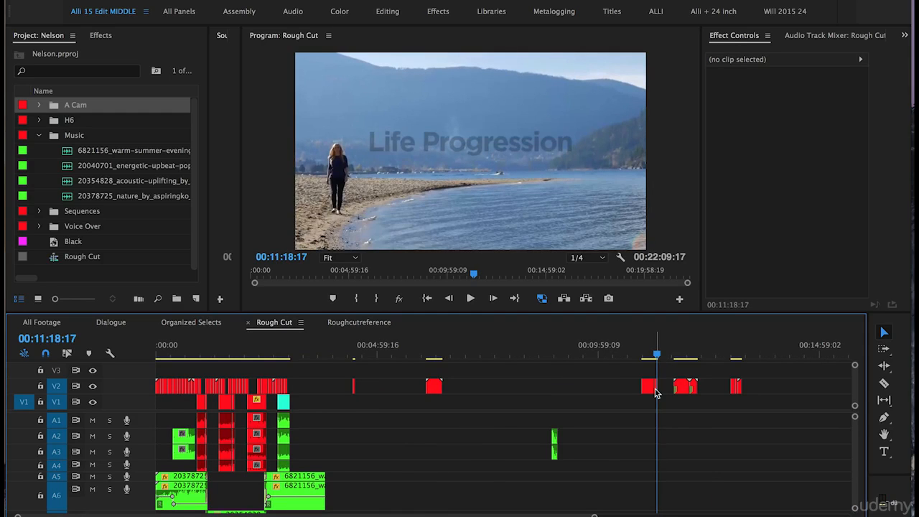
key(equal)
key(equal)
key(equal)
key(equal)
key(equal)
click(504, 388)
key(Delete)
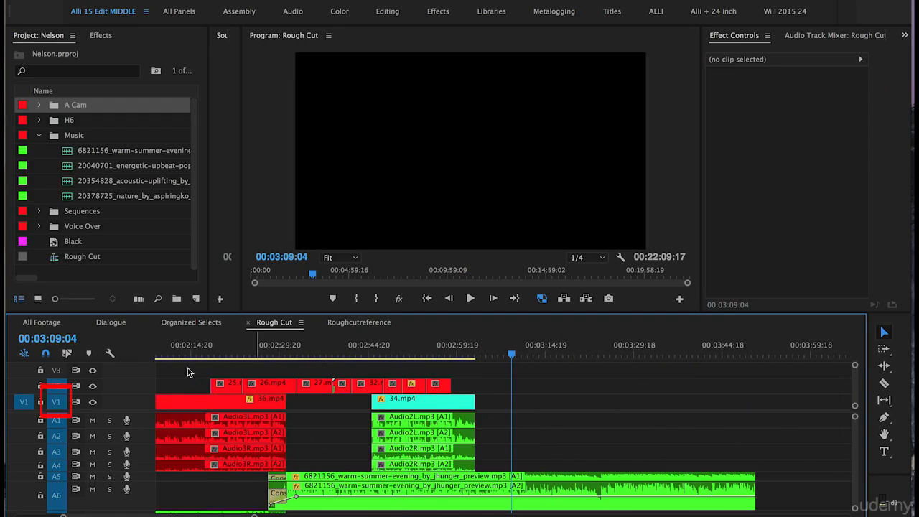
click(56, 402)
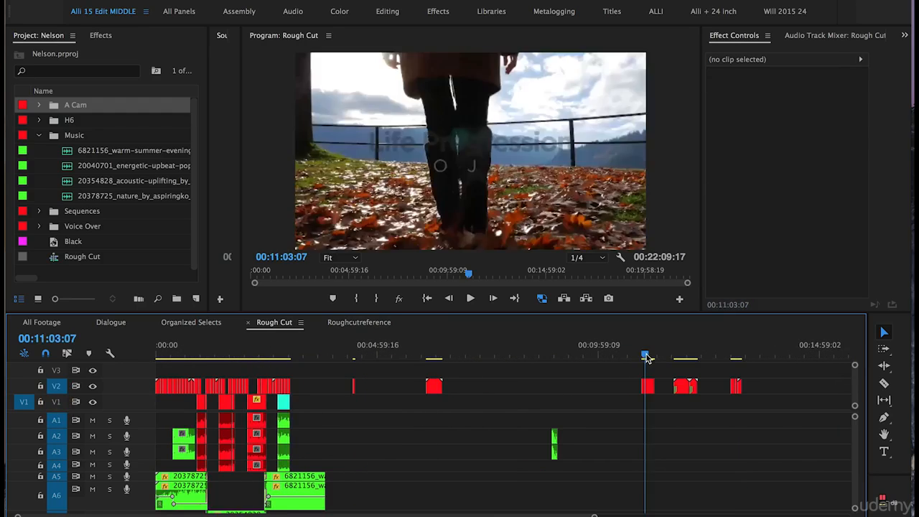
- Return to the 34.mp4 dialogue section and review the cut around 2:55:11
drag(645, 357, 285, 353)
key(equal)
key(equal)
key(equal)
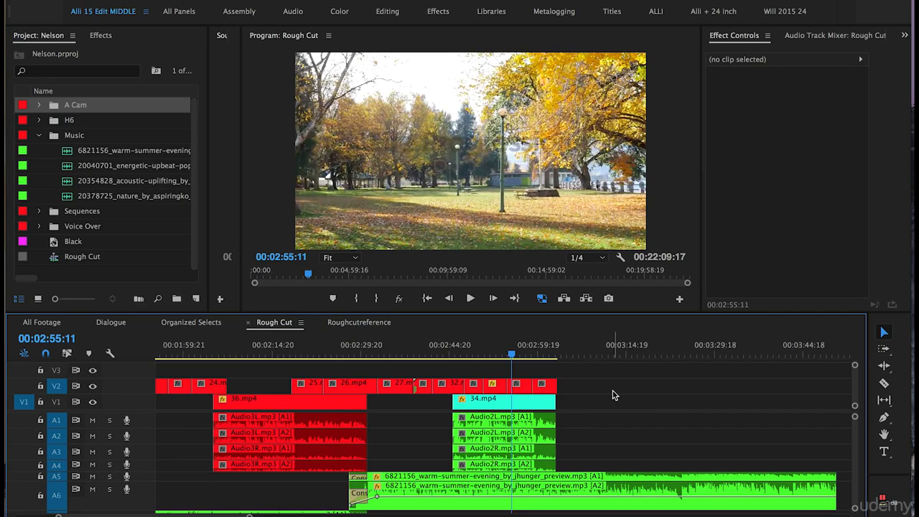
- Find the boat shots near 13:00 on V2 and cut the 37.mp4, 39.mp4 and 40.mp4 clips out of the timeline
key(backslash)
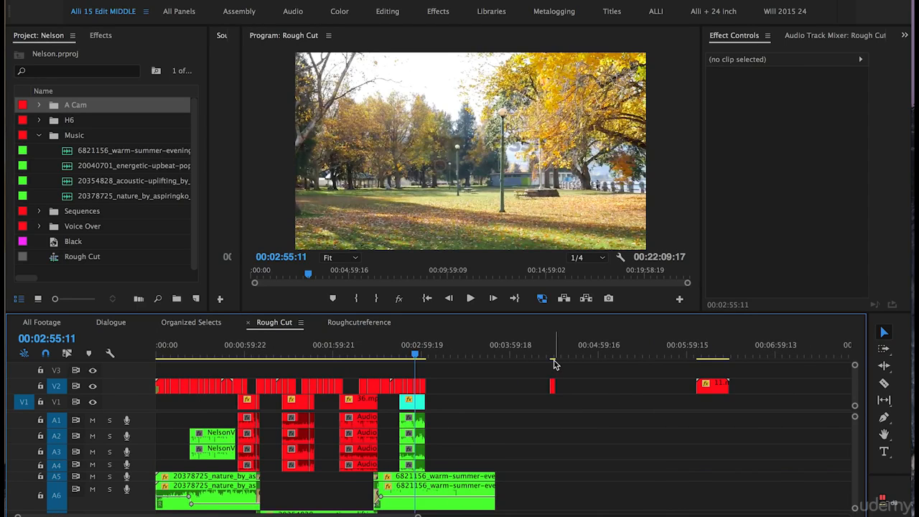
key(minus)
click(648, 354)
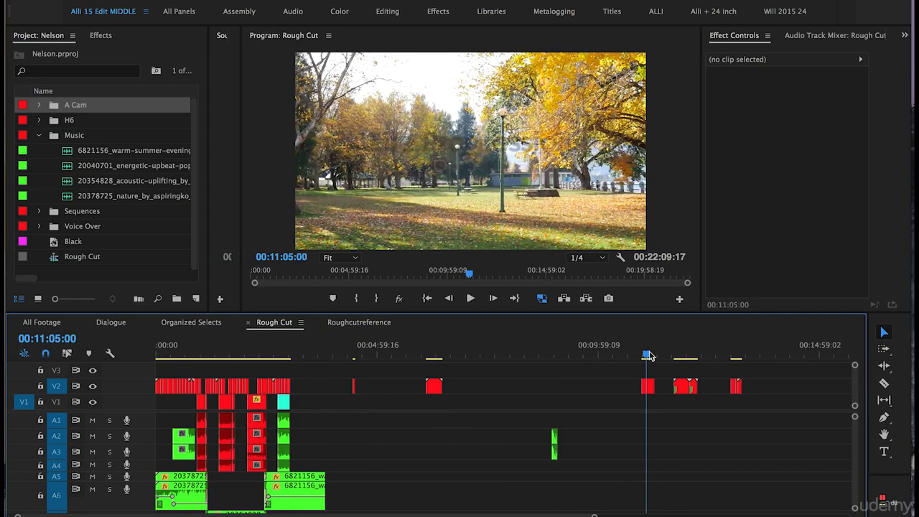
drag(650, 355, 741, 358)
key(equal)
key(equal)
key(equal)
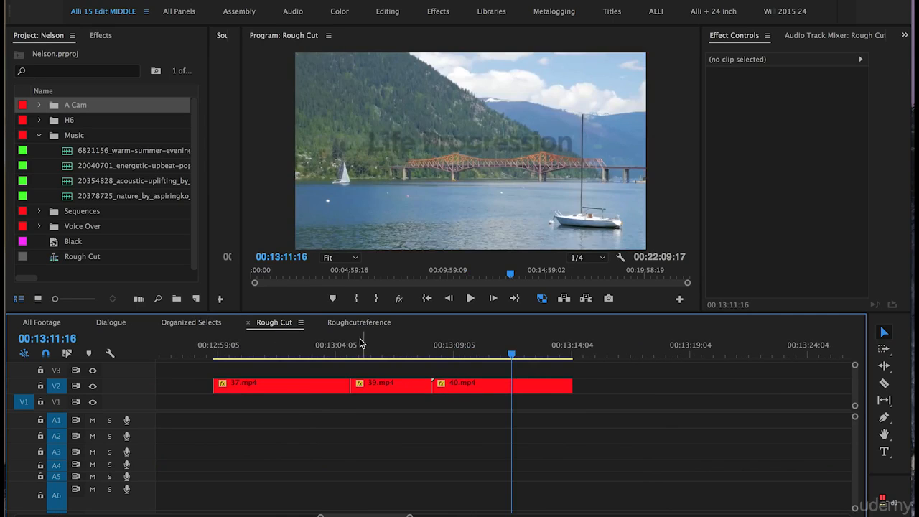
click(310, 344)
drag(314, 344, 481, 375)
key(minus)
drag(351, 370, 540, 419)
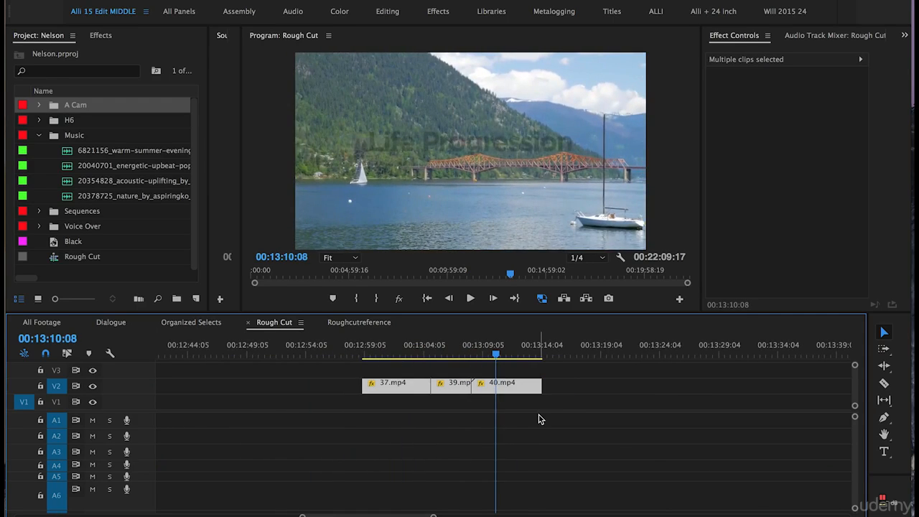
key(Delete)
- Paste the 37.mp4, 39.mp4 and 40.mp4 clips on V2 directly after 30.mp4
key(minus)
key(minus)
key(minus)
key(minus)
key(minus)
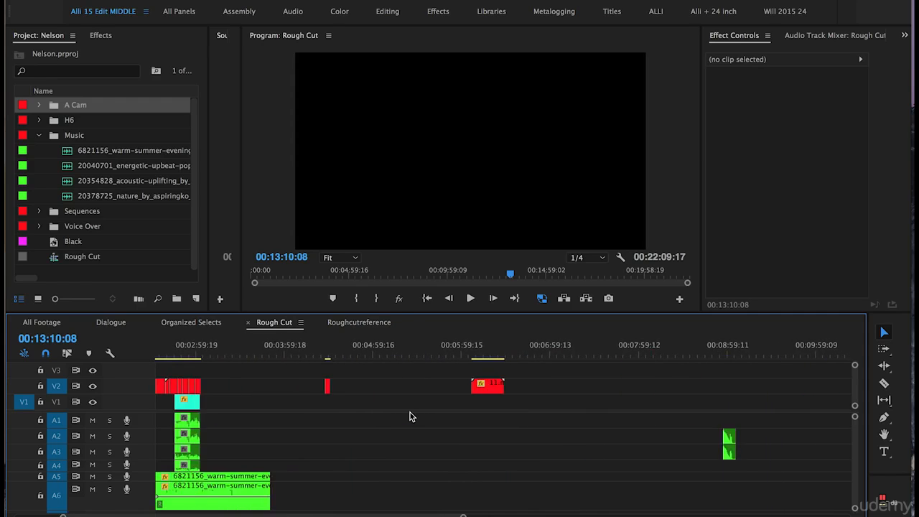
click(299, 355)
key(equal)
key(equal)
key(equal)
key(equal)
key(equal)
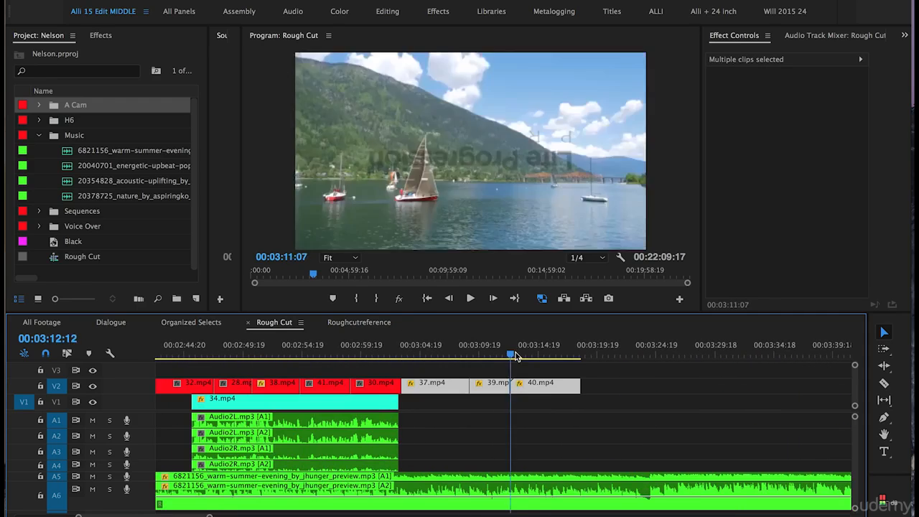
- Review the pasted boat shots and reorder them on V2 so 39.mp4 comes before 37.mp4
drag(513, 355, 544, 356)
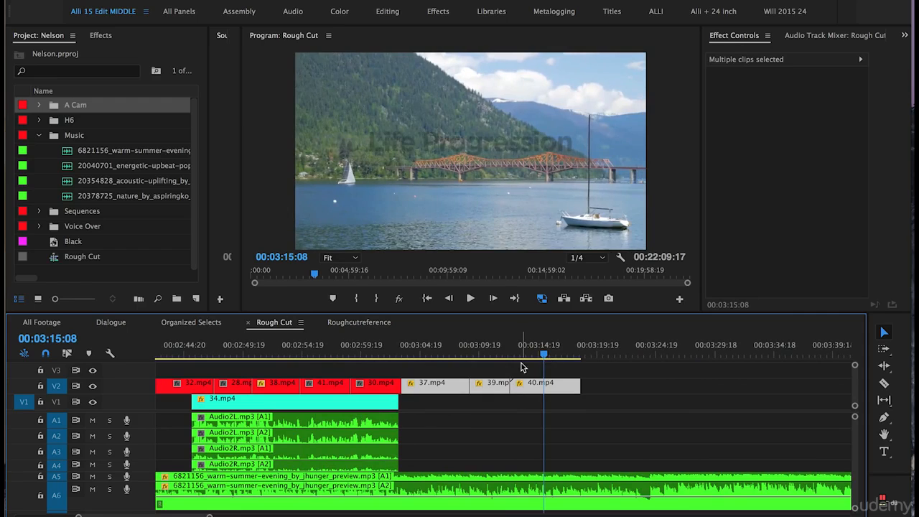
click(522, 366)
click(483, 356)
click(493, 386)
drag(490, 386, 463, 390)
drag(420, 374, 420, 387)
- Find the 44.mp4 dialogue take near 21:59 and cut it together with its four Audio6L and Audio6R clips
key(minus)
key(minus)
key(minus)
key(minus)
click(556, 358)
key(minus)
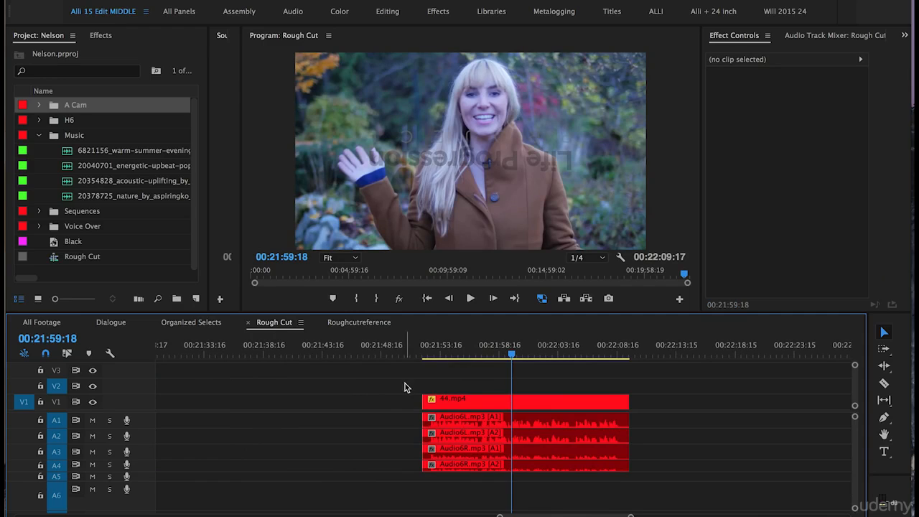
drag(404, 388, 474, 479)
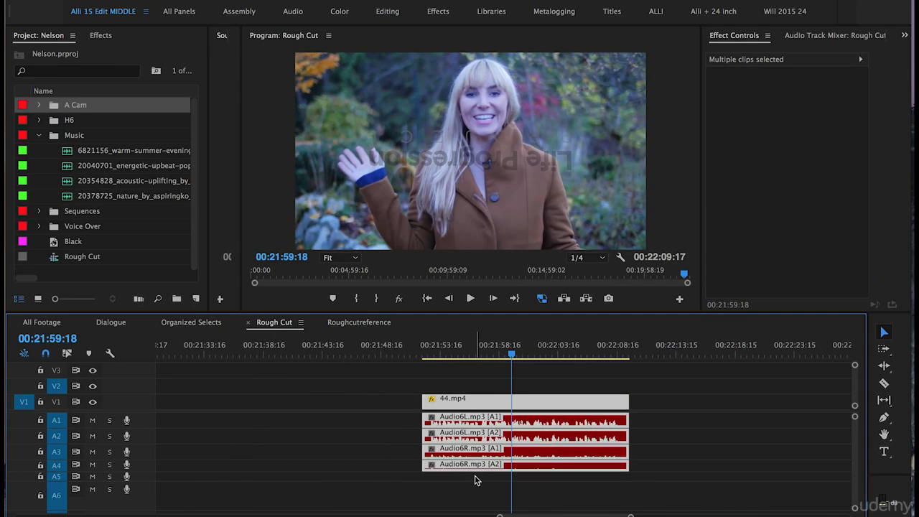
key(Delete)
- Target V1 and paste 44.mp4 with its audio at 3:18:11, right after the end of 40.mp4
key(minus)
key(minus)
key(minus)
key(minus)
key(minus)
click(275, 350)
key(equal)
click(424, 354)
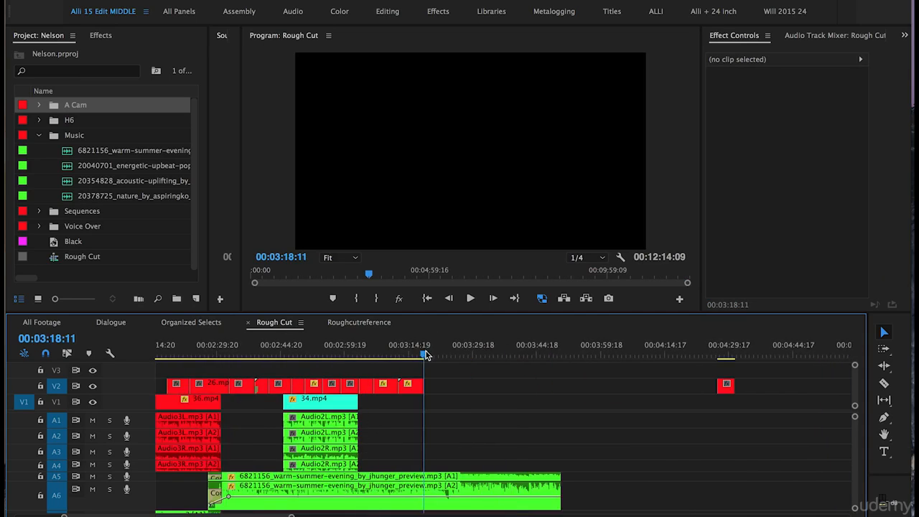
key(equal)
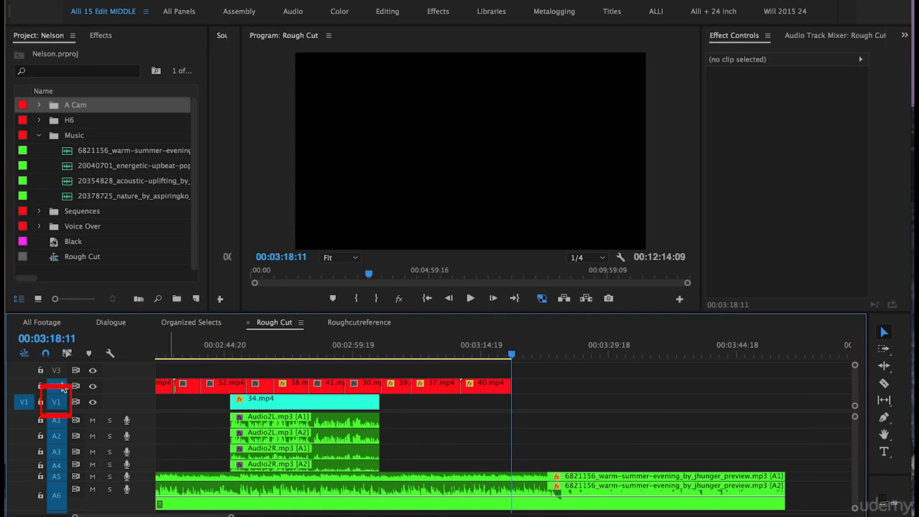
key(super+v)
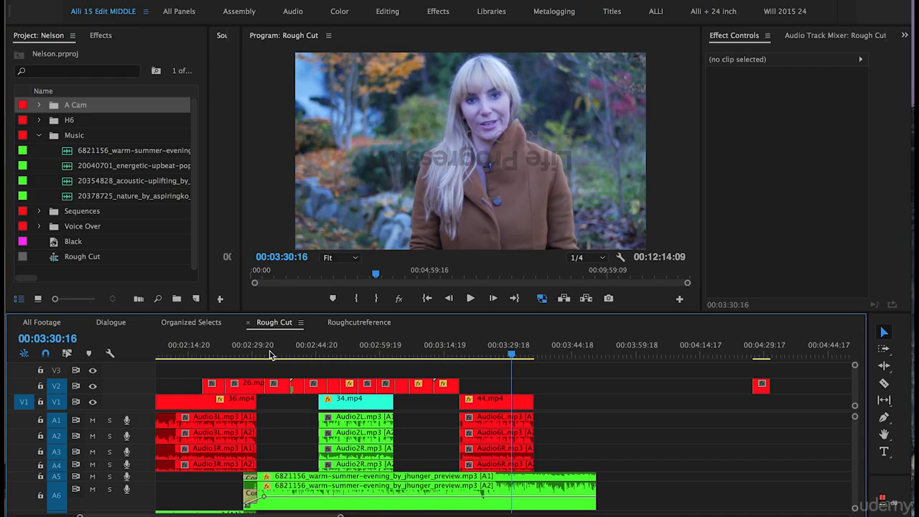
- Find the 29.mp4 walking shot near 11:06 on V2 and cut it out of the timeline
key(minus)
key(minus)
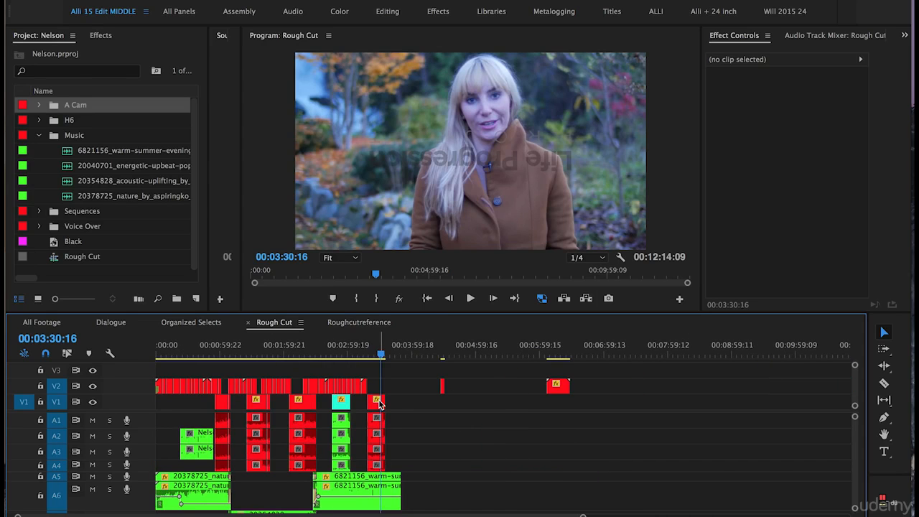
key(minus)
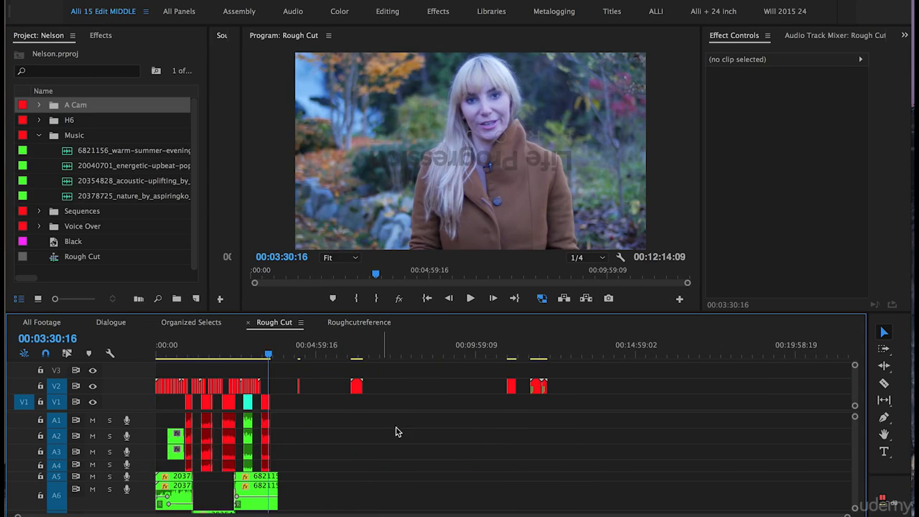
drag(362, 353, 511, 359)
key(equal)
key(equal)
key(equal)
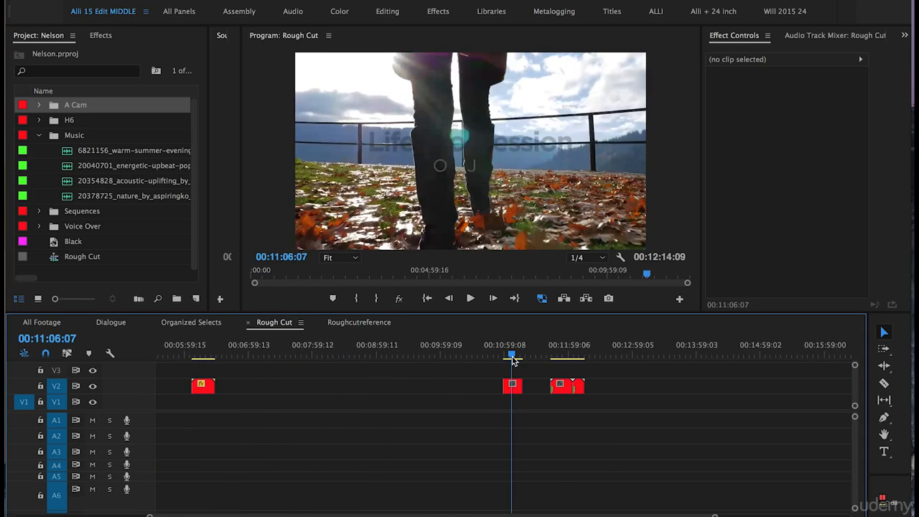
click(508, 393)
key(shift+Delete)
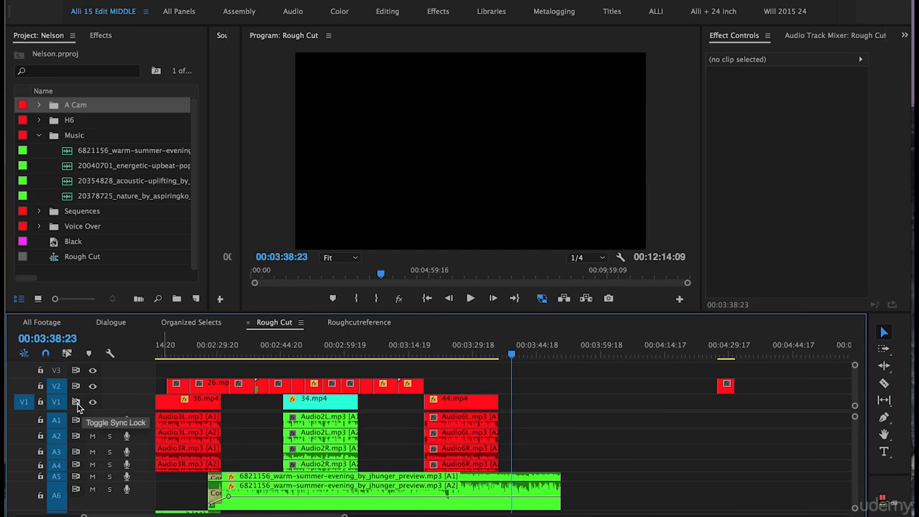
- Paste the 29.mp4 clip on V2 at 3:28:16 so it overlaps the second half of 44.mp4
click(468, 352)
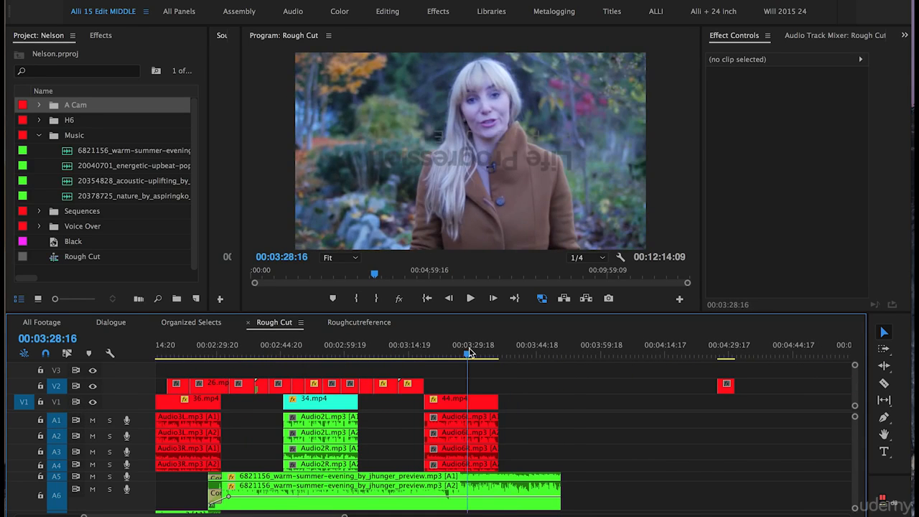
key(equal)
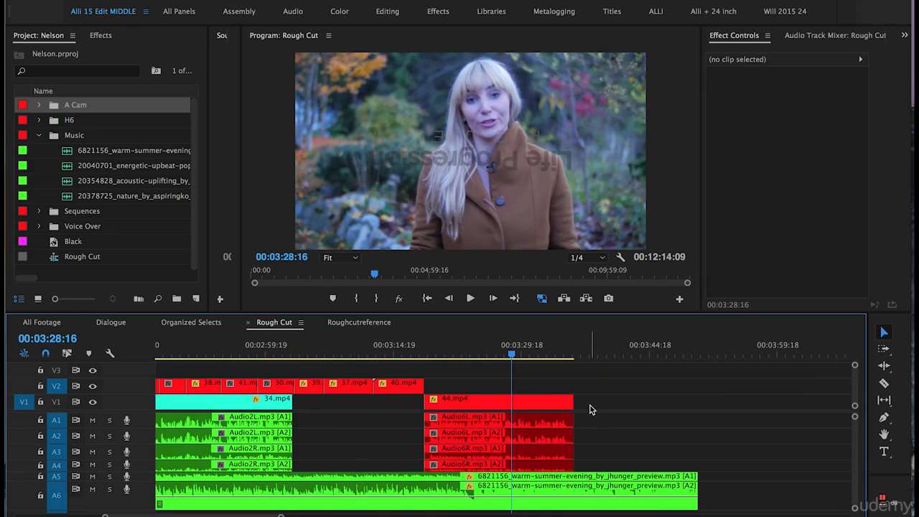
key(period)
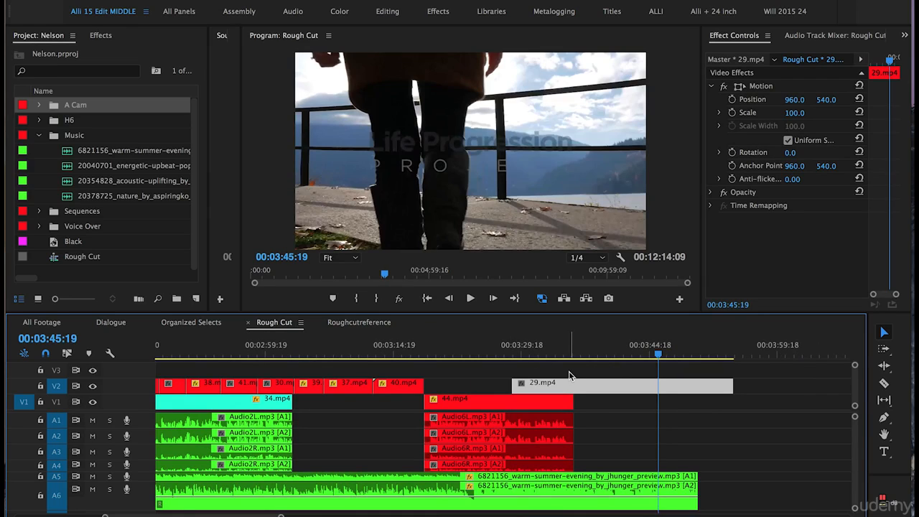
- Review the 29.mp4 shot, save the project, and extend the clip's end to about 4:02
drag(519, 357, 635, 364)
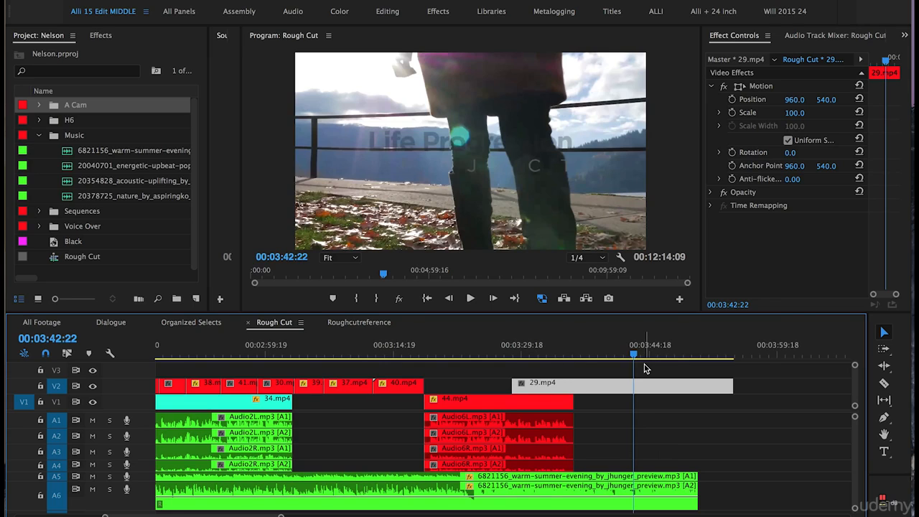
key(ctrl+s)
drag(695, 354, 718, 355)
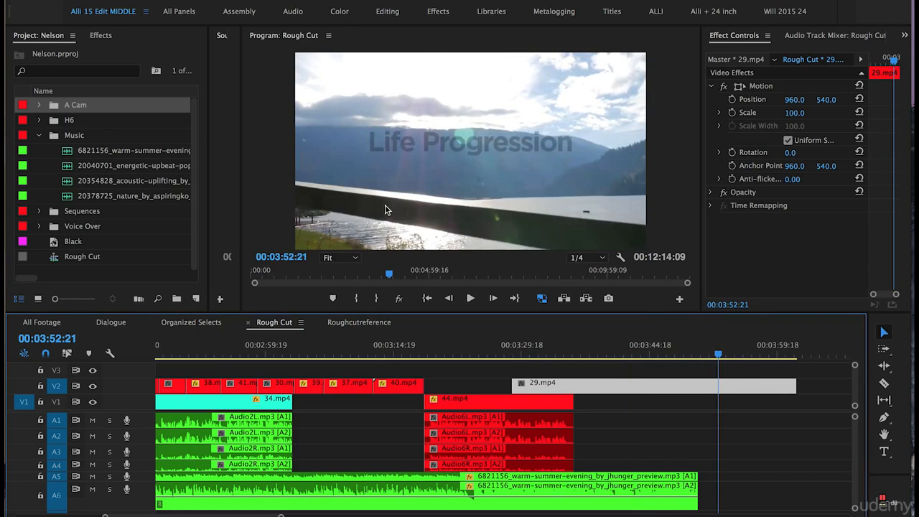
- Scrub through the last seconds of the 29.mp4 shot up to 3:59:08
drag(720, 355, 764, 358)
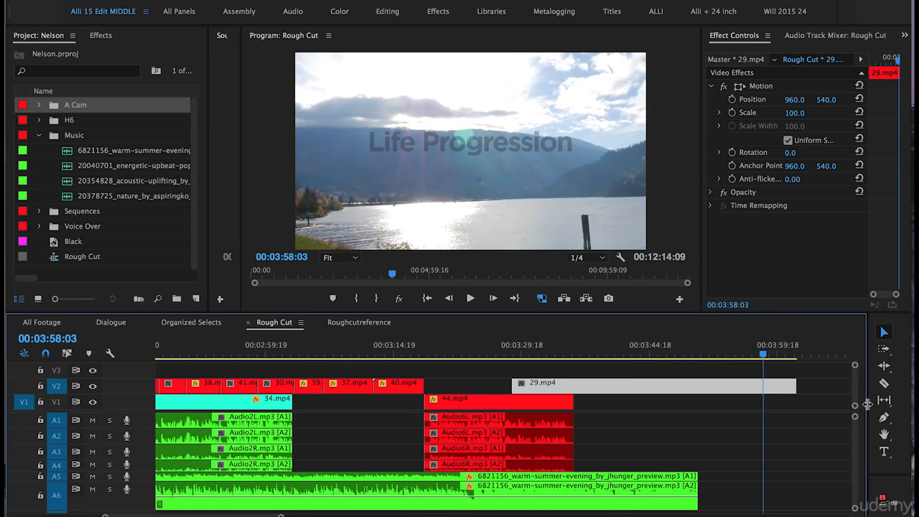
click(773, 352)
mouse_move(773, 353)
mouse_down()
mouse_move(783, 355)
mouse_move(723, 357)
mouse_move(774, 357)
mouse_up()
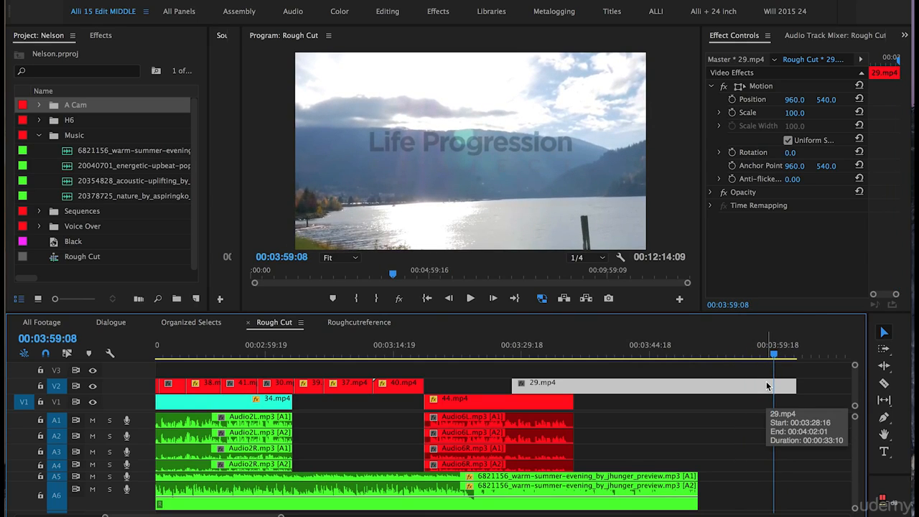
- Close the two empty gaps on V2 between the leftover clips beyond 29.mp4
key(minus)
key(minus)
key(minus)
key(minus)
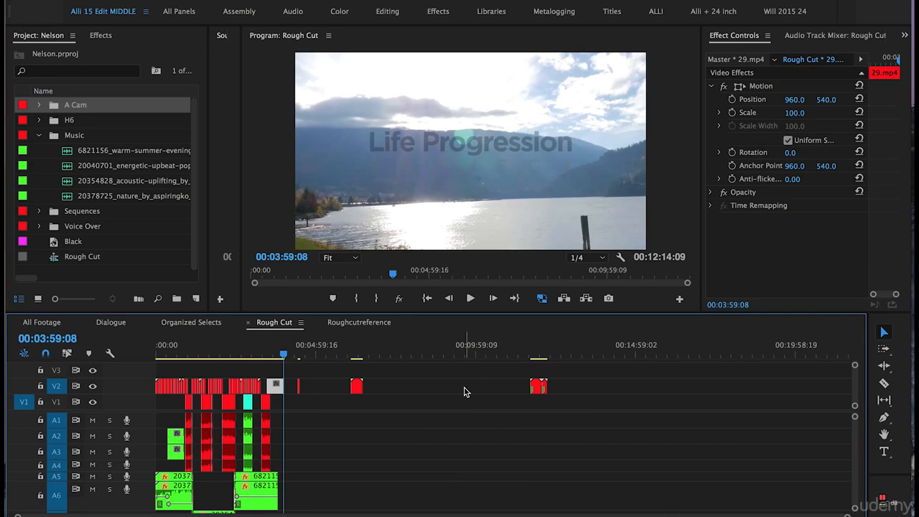
click(438, 390)
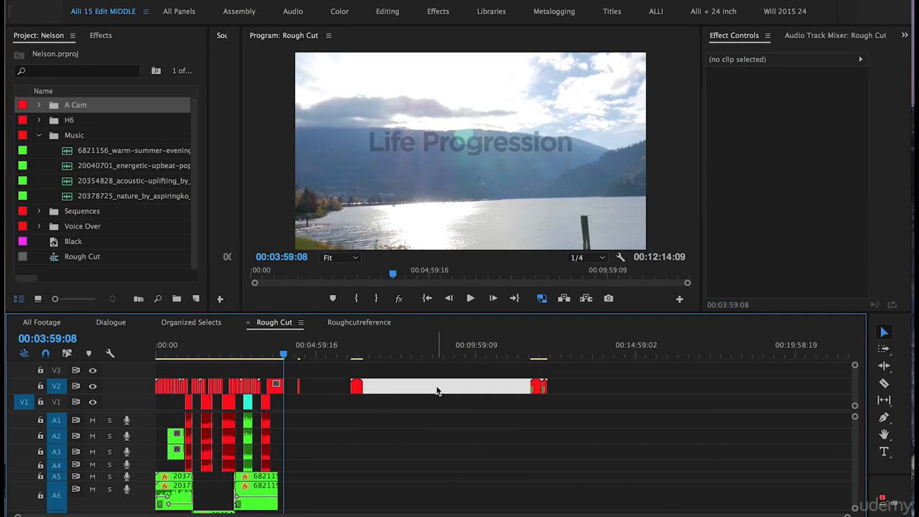
key(Delete)
click(328, 388)
key(Delete)
- Move the group of leftover V2 clips farther along the timeline, starting at about 7:09, clear of the edited section
click(300, 357)
drag(300, 357, 328, 361)
drag(451, 376, 555, 393)
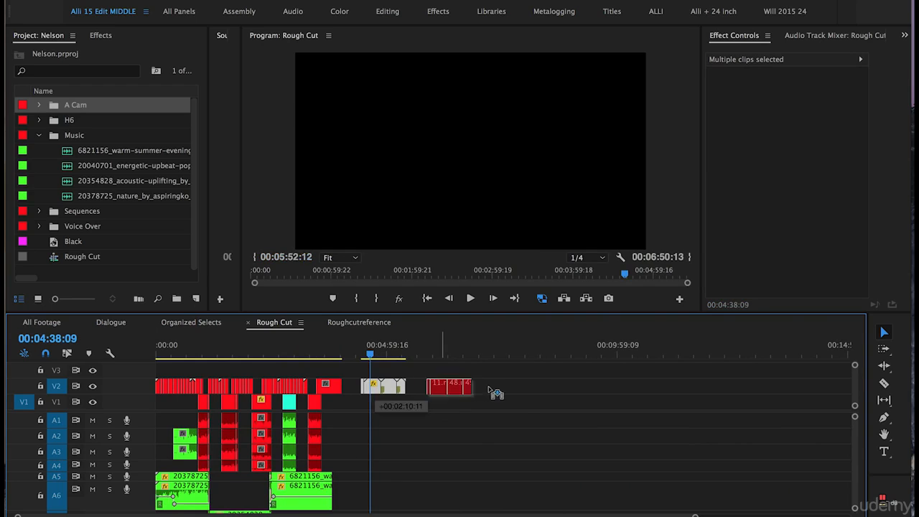
click(403, 371)
drag(488, 353, 500, 355)
key(backslash)
- Add two volume keyframes to the warm-summer-evening music on A6 around the start of 34.mp4, undoing the second keyframe's level drop
click(378, 353)
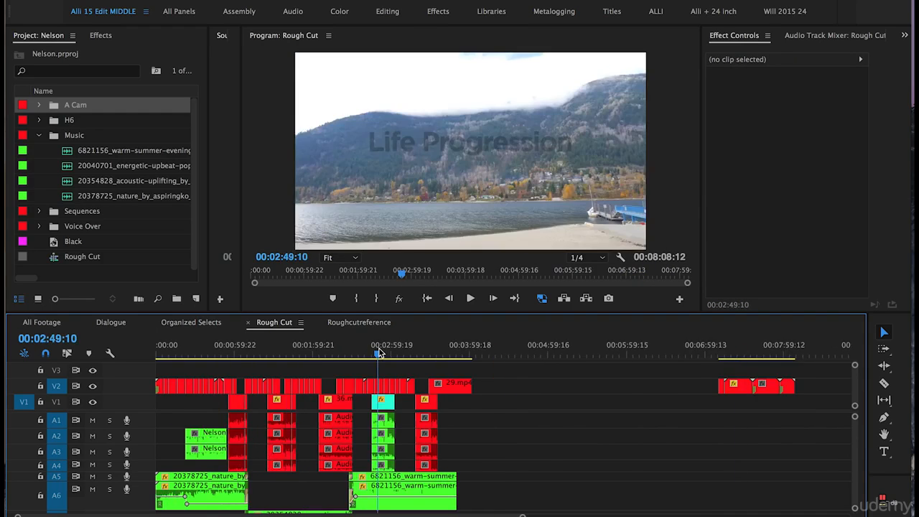
key(equal)
key(equal)
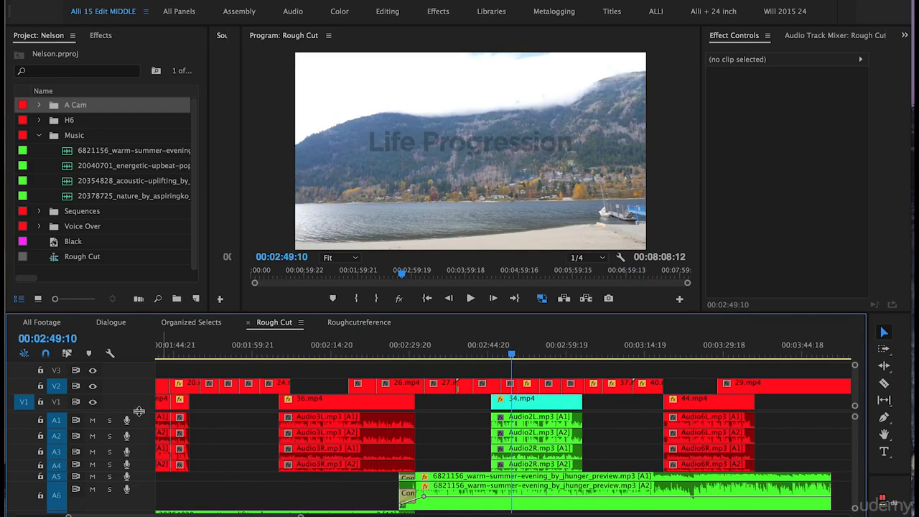
scroll(138, 411, down, 2)
key(equal)
key(equal)
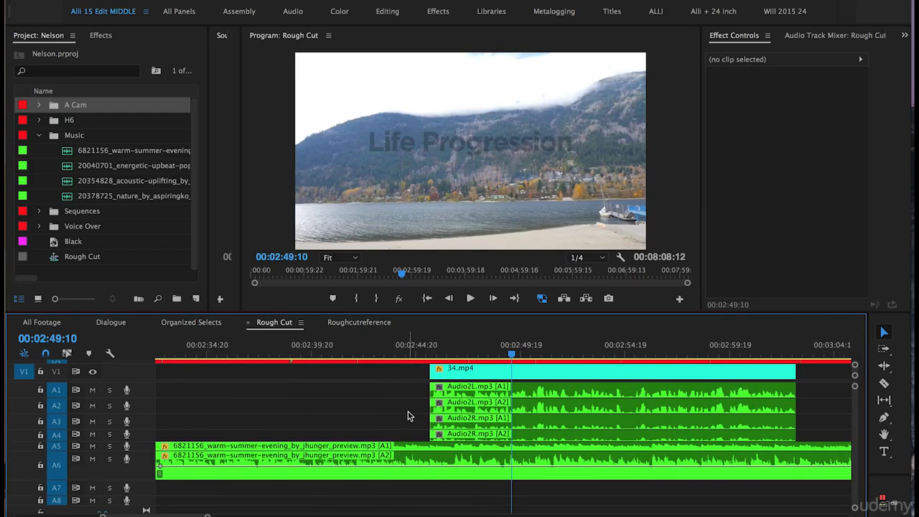
scroll(407, 415, right, 3)
key(p)
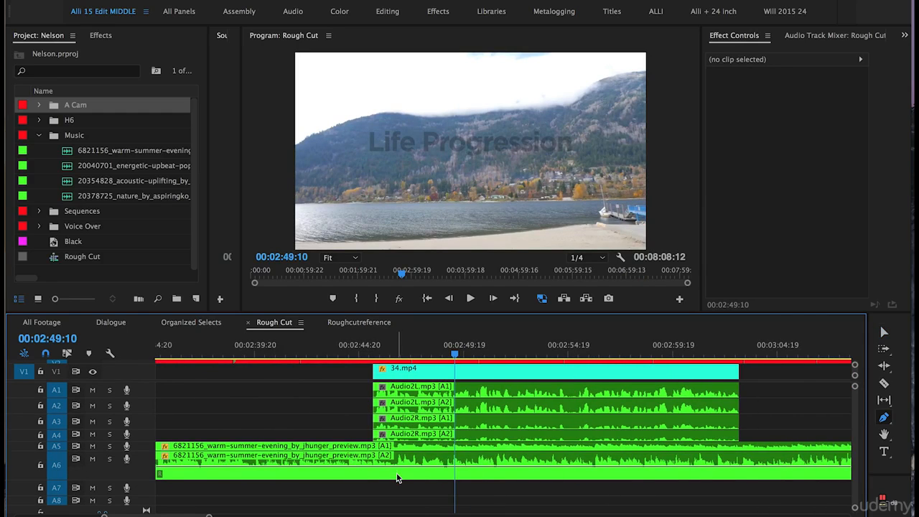
key(equal)
scroll(353, 474, left, 5)
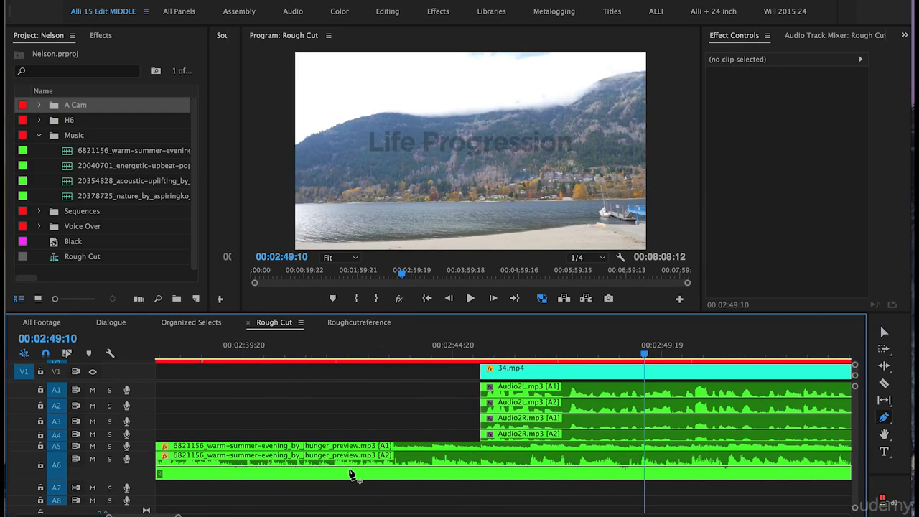
click(460, 466)
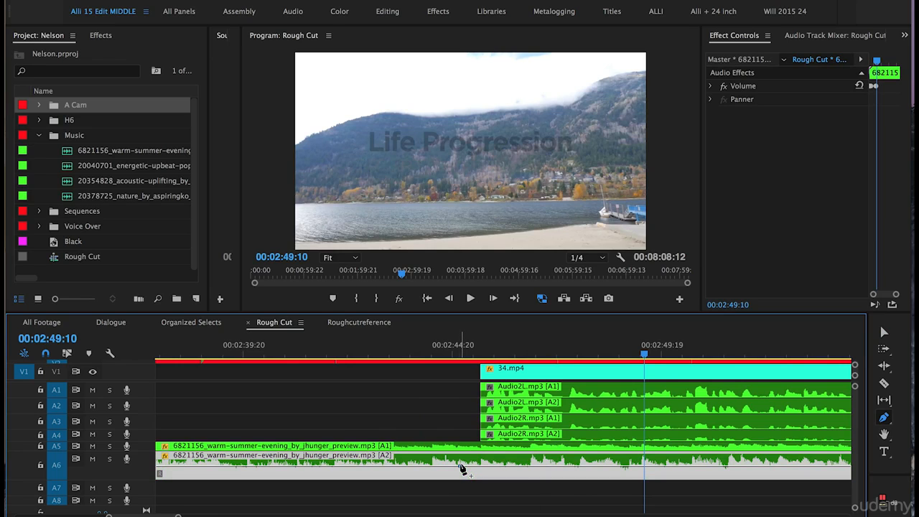
drag(494, 466, 494, 474)
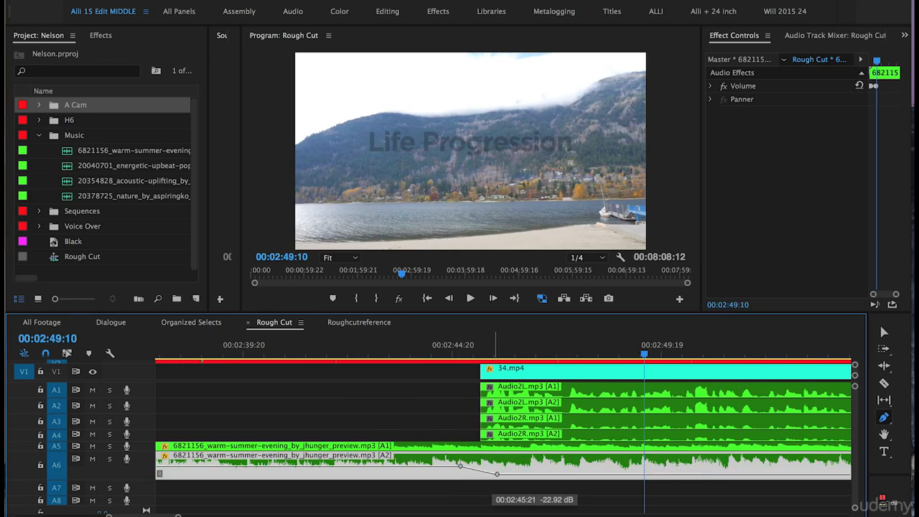
key(super+z)
- Add volume keyframes to the warm-summer-evening music around the end of 34.mp4 and around the start and end of 44.mp4
key(minus)
key(minus)
key(minus)
click(593, 466)
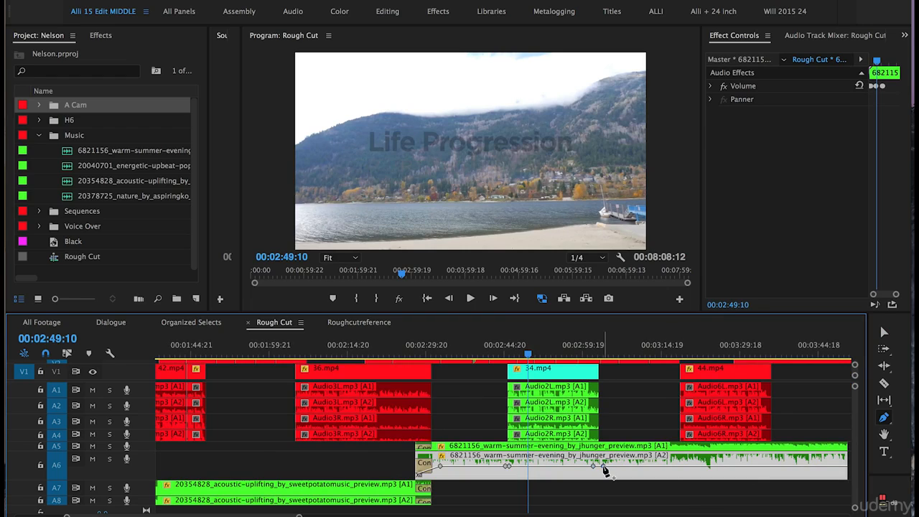
click(690, 466)
click(773, 466)
click(785, 467)
- Lower the music's inner volume keyframes to roughly -17 to -23 dB so it dips beneath the 34.mp4 and 44.mp4 dialogue
click(495, 352)
key(v)
key(=)
key(=)
key(=)
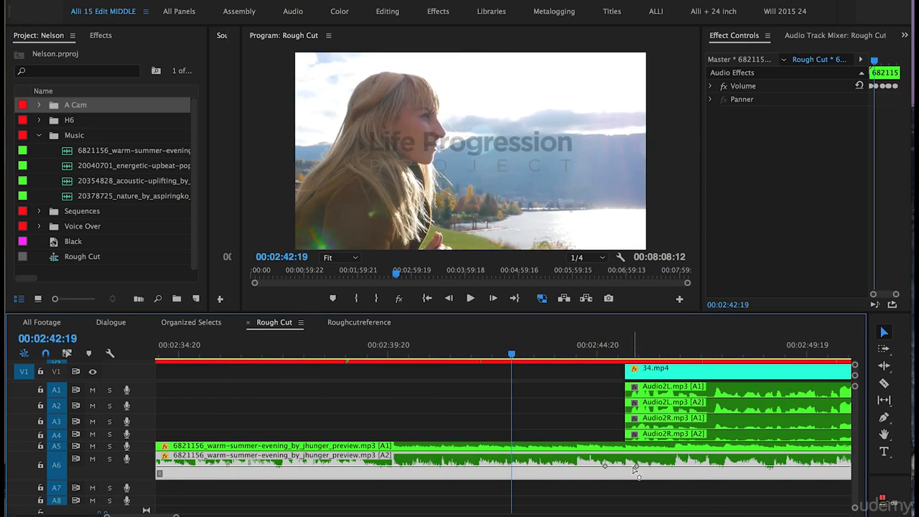
drag(638, 469, 640, 474)
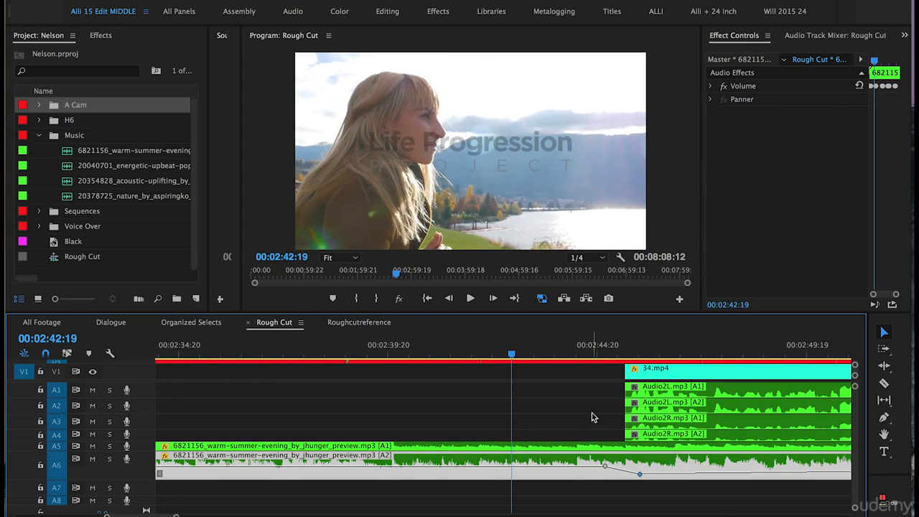
key(-)
key(-)
drag(711, 467, 711, 474)
key(minus)
drag(791, 467, 791, 474)
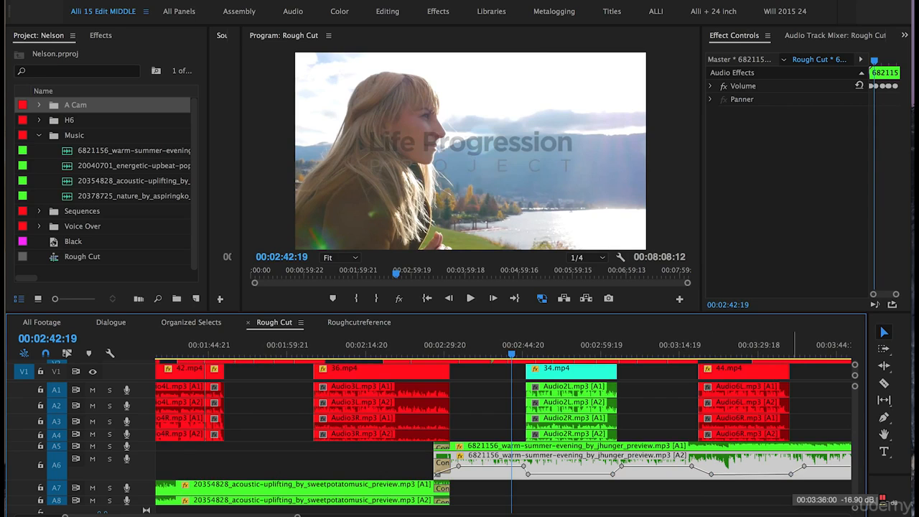
- Lengthen the music's fade-down into 34.mp4 by moving its low keyframe to about 2:46:18, and mute A5
key(=)
key(=)
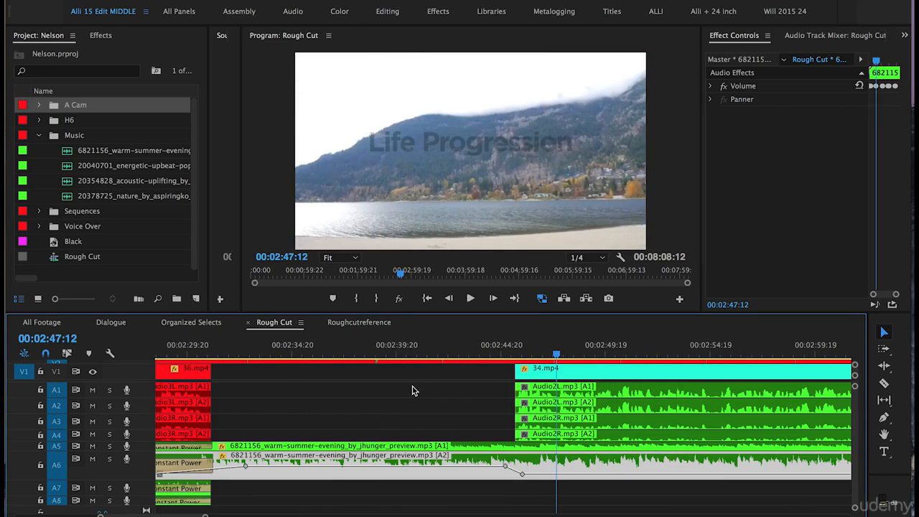
drag(440, 476, 480, 474)
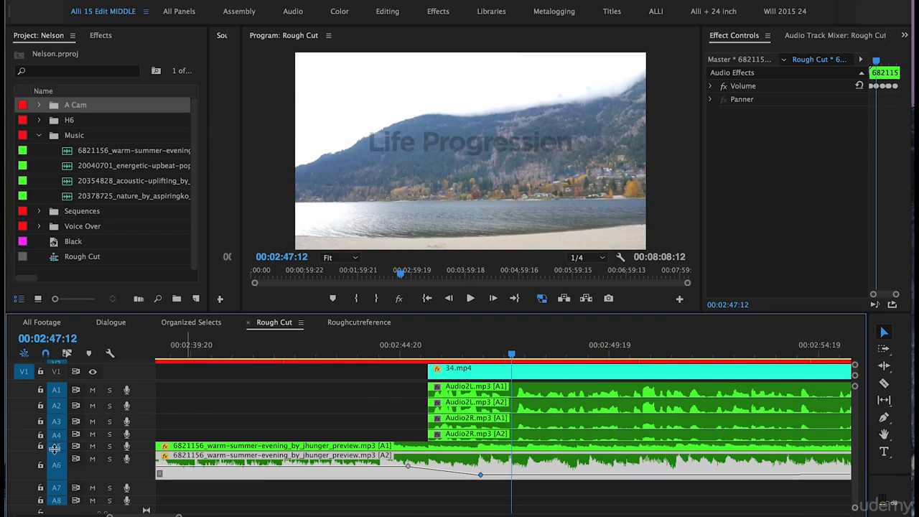
click(91, 447)
- Try a shorter music fade-down ending right at the start of 34.mp4, play it back, and undo the change
click(401, 352)
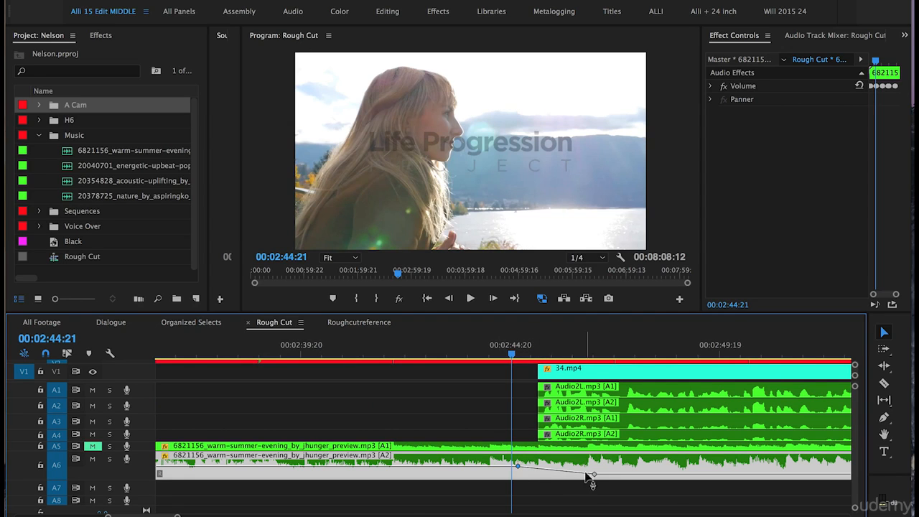
drag(594, 473, 540, 476)
key(=)
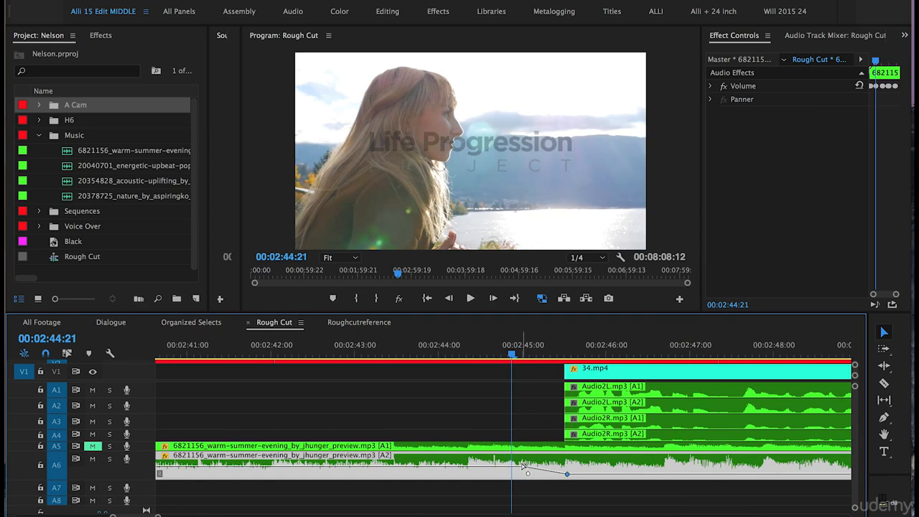
key(space)
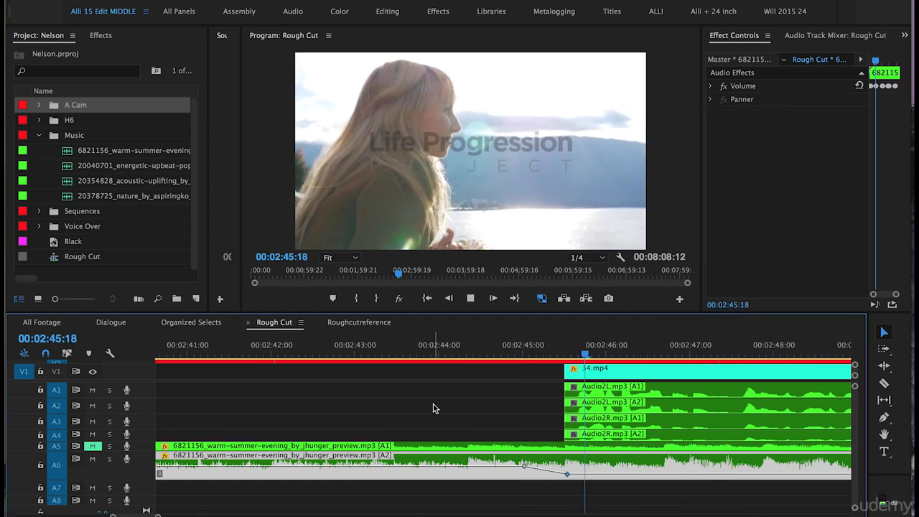
key(space)
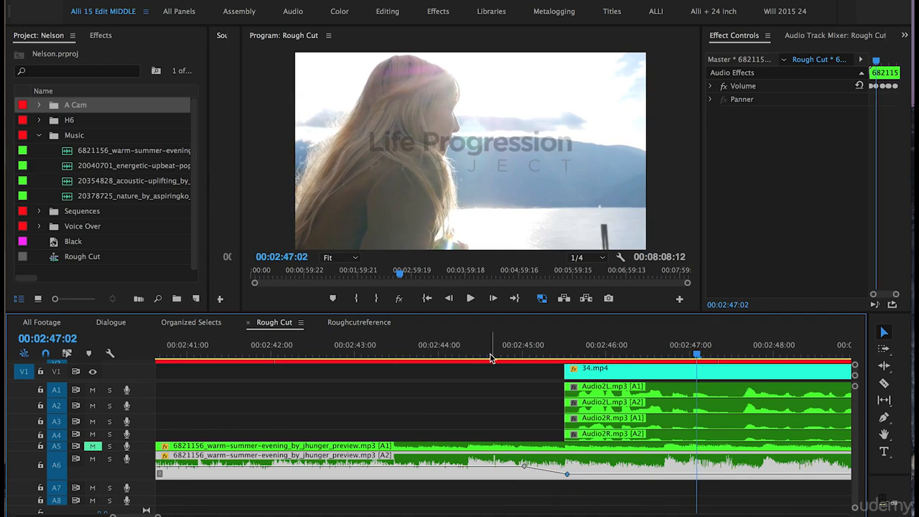
key(minus)
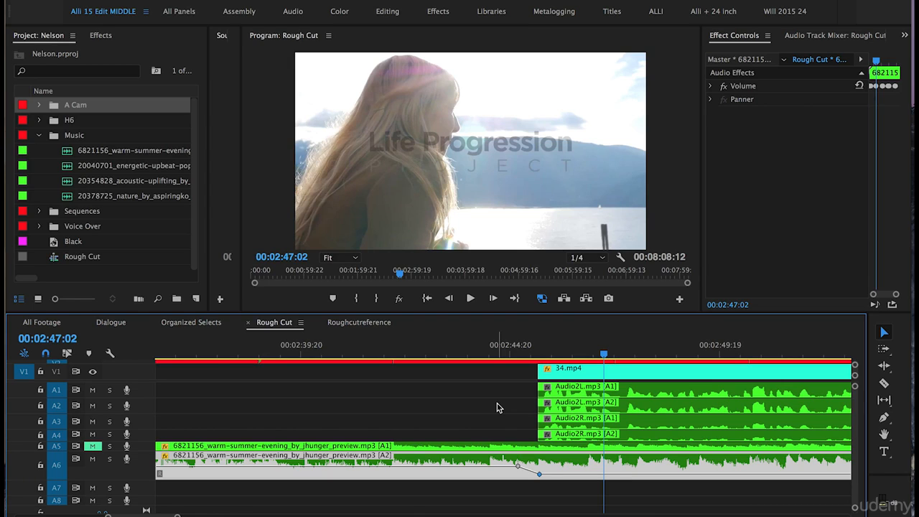
key(super+z)
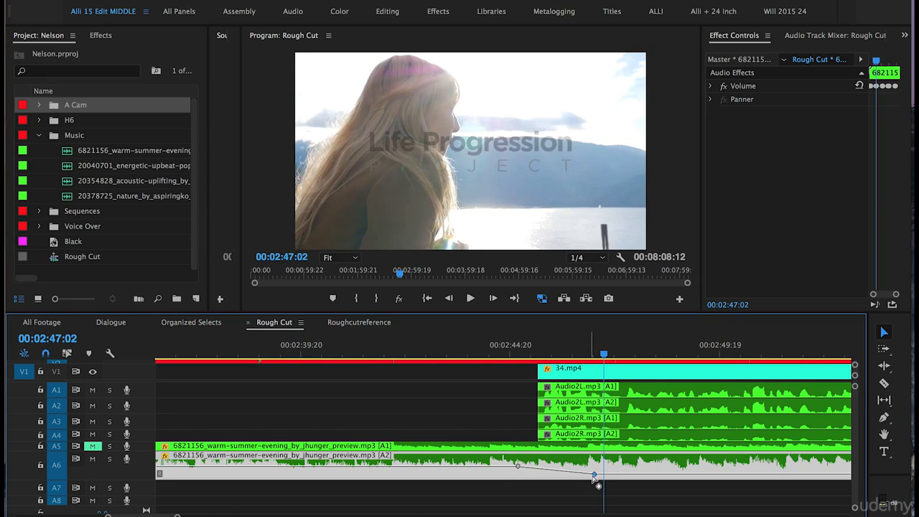
- Shift the music's fade-up at the end of 34.mp4 to run from about 3:02:07 to 3:04:12, and play it back
key(minus)
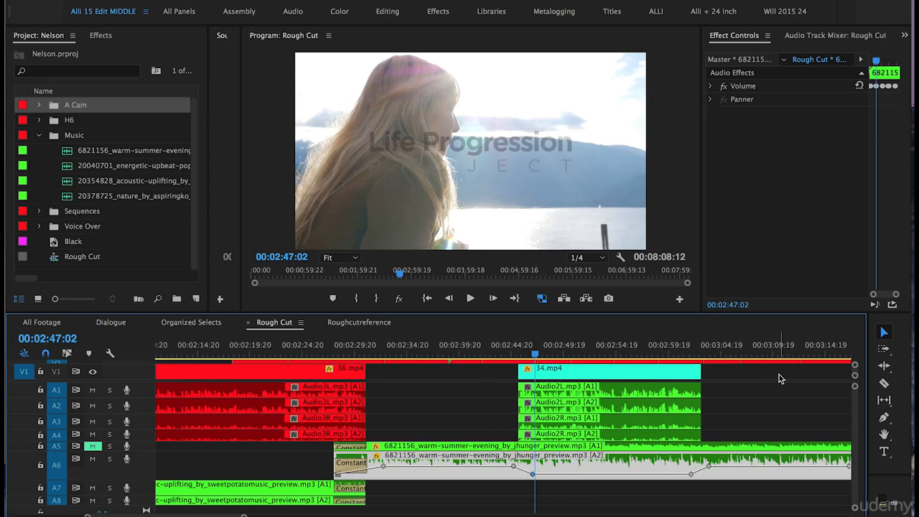
click(693, 352)
key(space)
key(equal)
key(space)
key(equal)
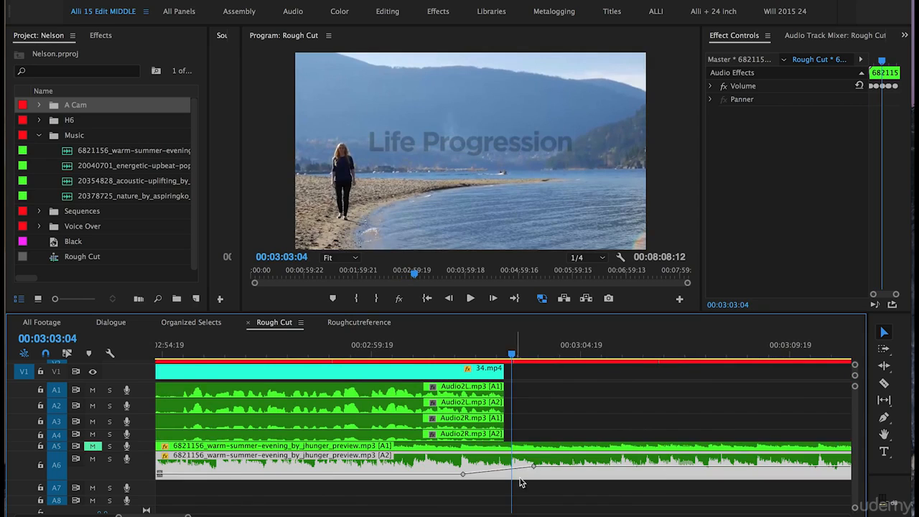
drag(535, 467, 567, 466)
drag(462, 475, 475, 474)
click(466, 344)
key(space)
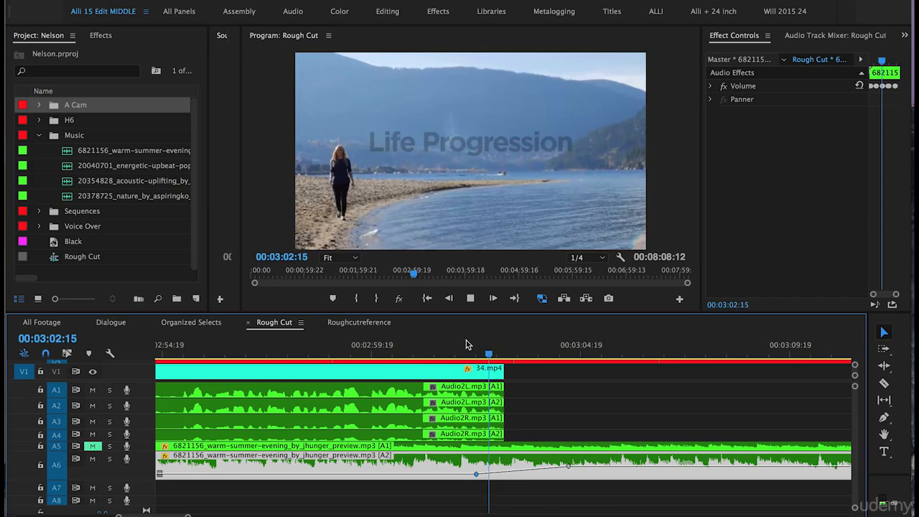
key(minus)
key(minus)
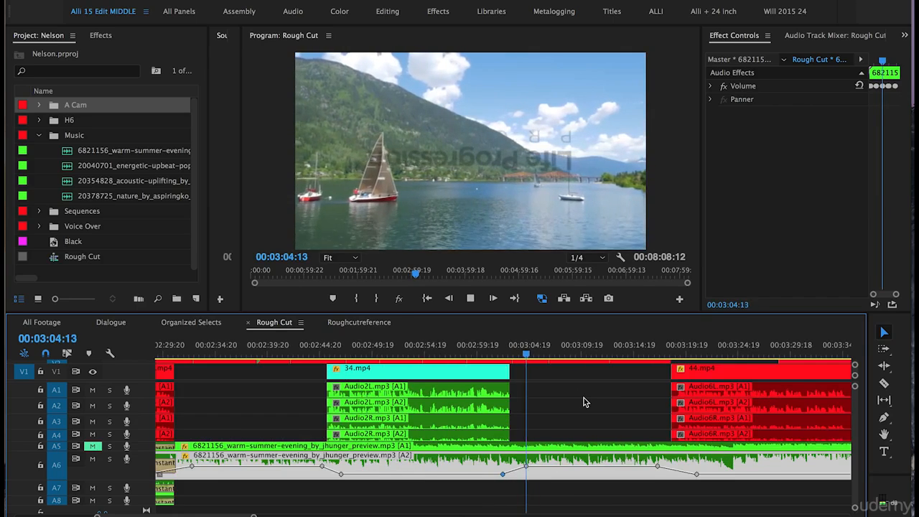
click(522, 345)
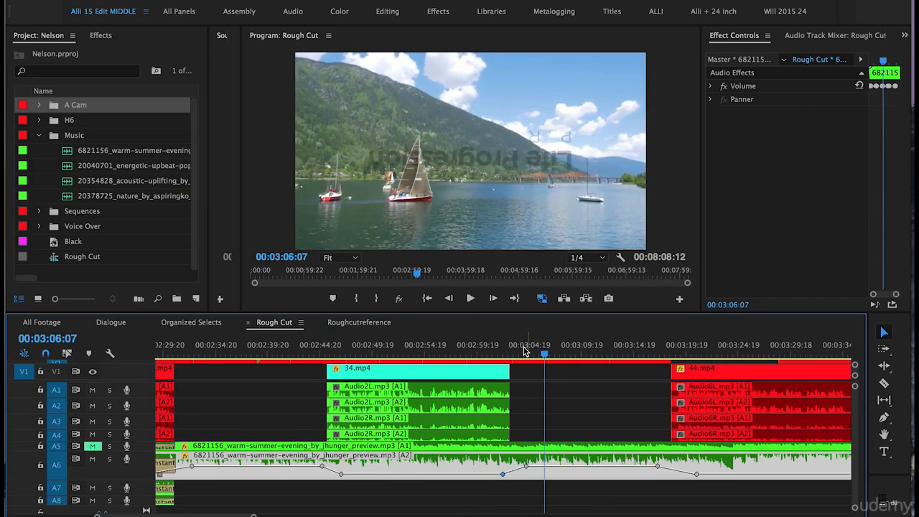
- Play the transition into 44.mp4 and move the music's low keyframe there earlier, to about 3:19:13
click(660, 354)
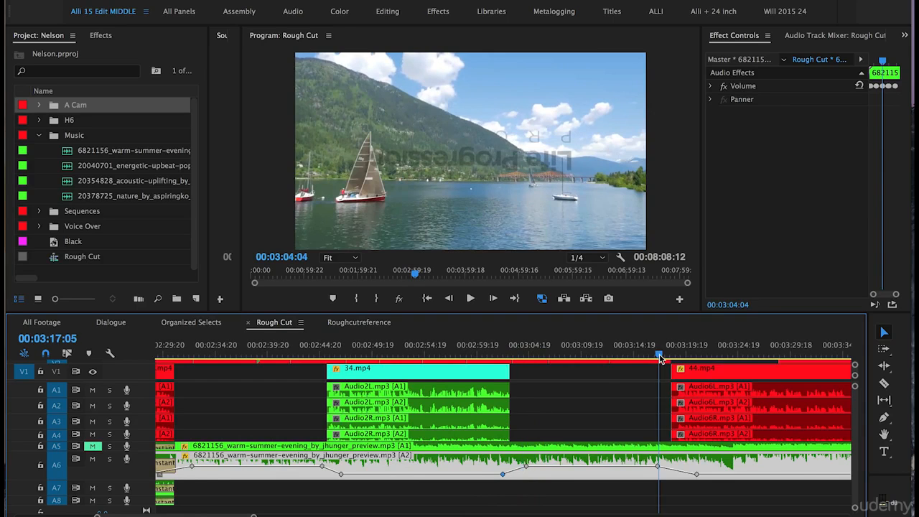
key(space)
key(equal)
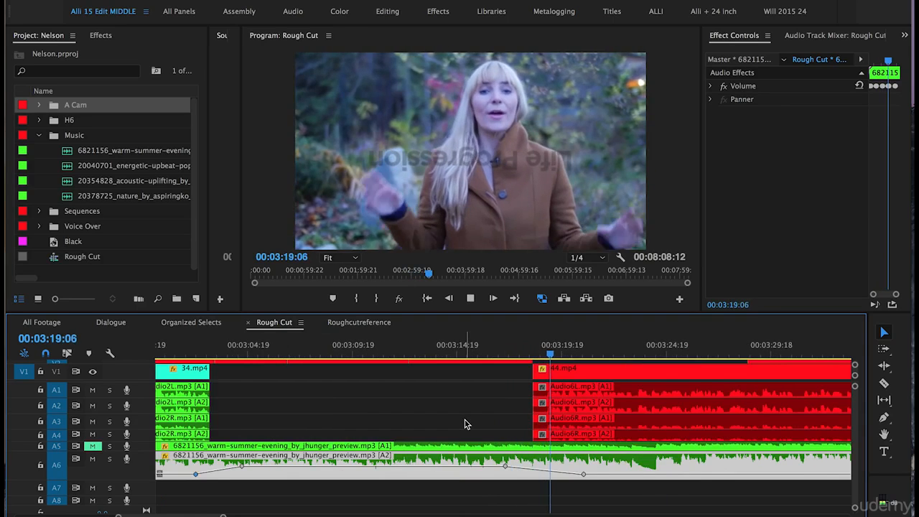
key(space)
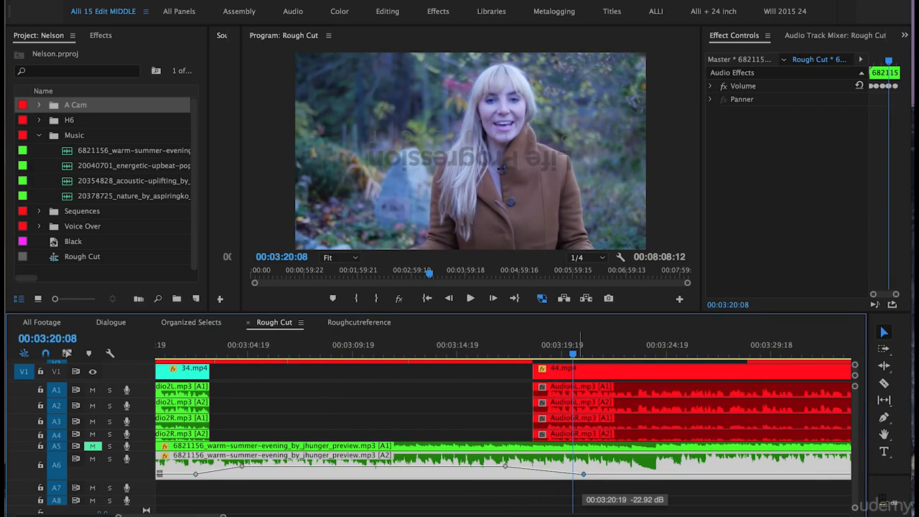
drag(583, 474, 555, 473)
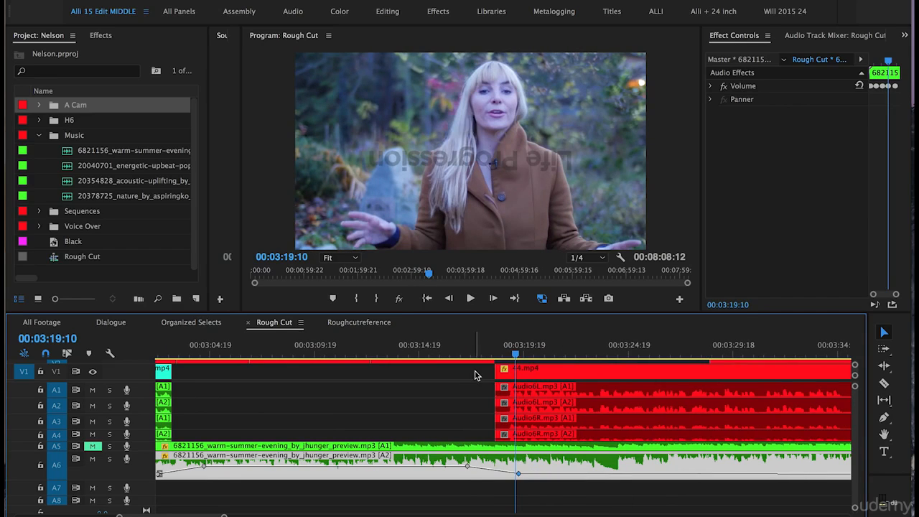
- Move 44.mp4 with its linked audio about one second earlier, to about 3:17:12, and play the transition
drag(476, 374, 512, 433)
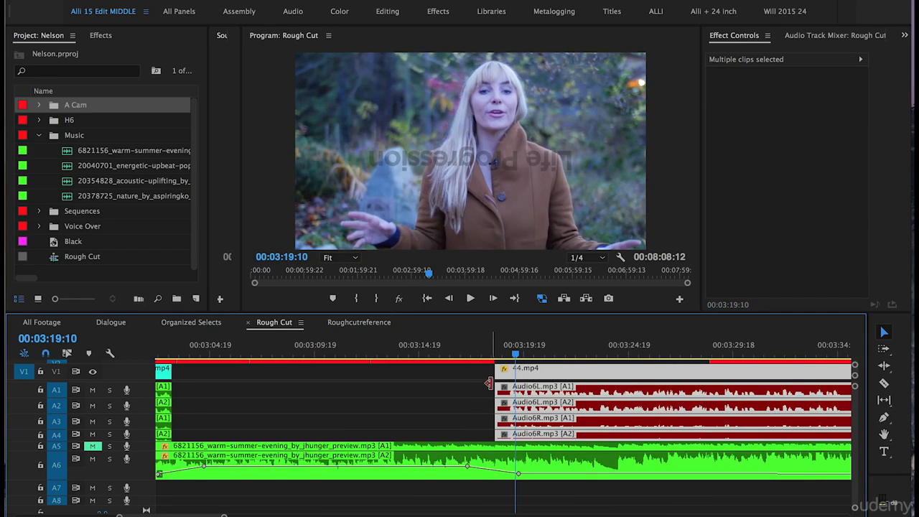
mouse_move(497, 374)
mouse_down()
mouse_move(523, 376)
mouse_move(500, 374)
mouse_move(507, 377)
mouse_up()
click(446, 352)
key(space)
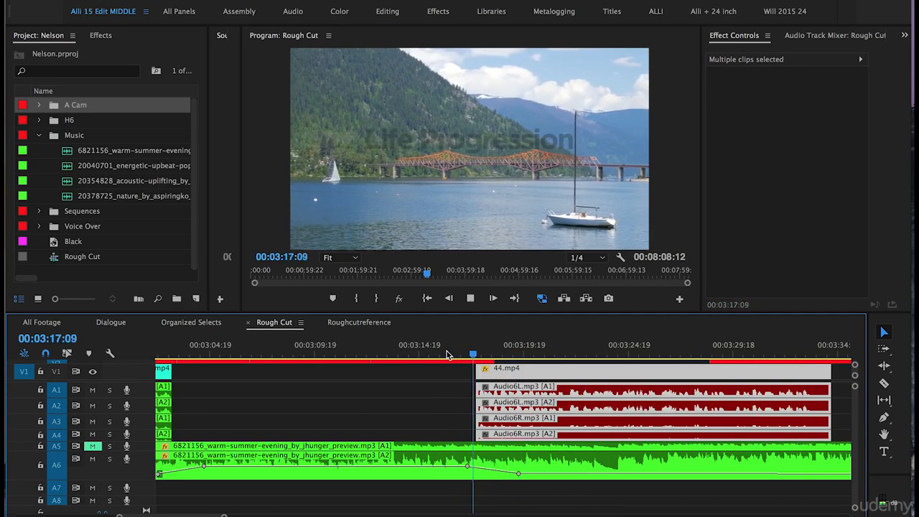
- Shift the music's fade-down at the start of 44.mp4 earlier, to run from about 3:16:07 to 3:19:06
scroll(435, 388, right, 2)
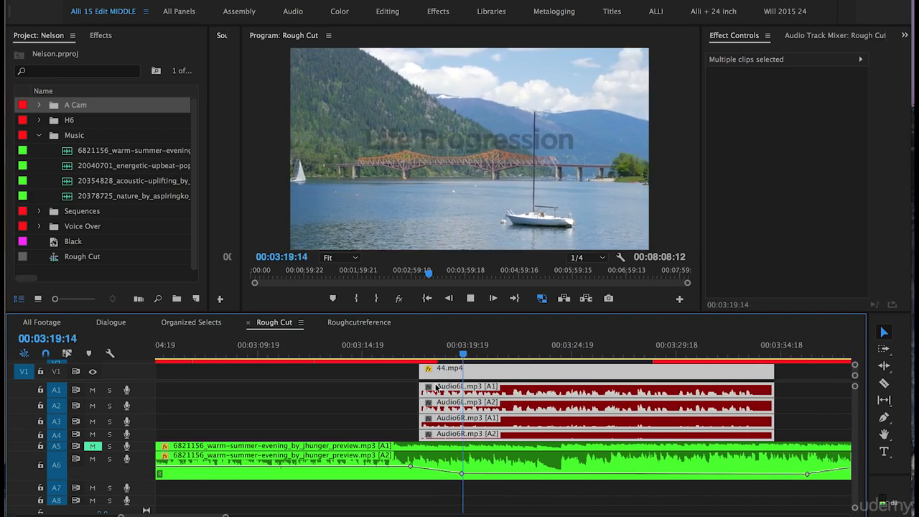
key(space)
click(411, 467)
drag(408, 466, 394, 466)
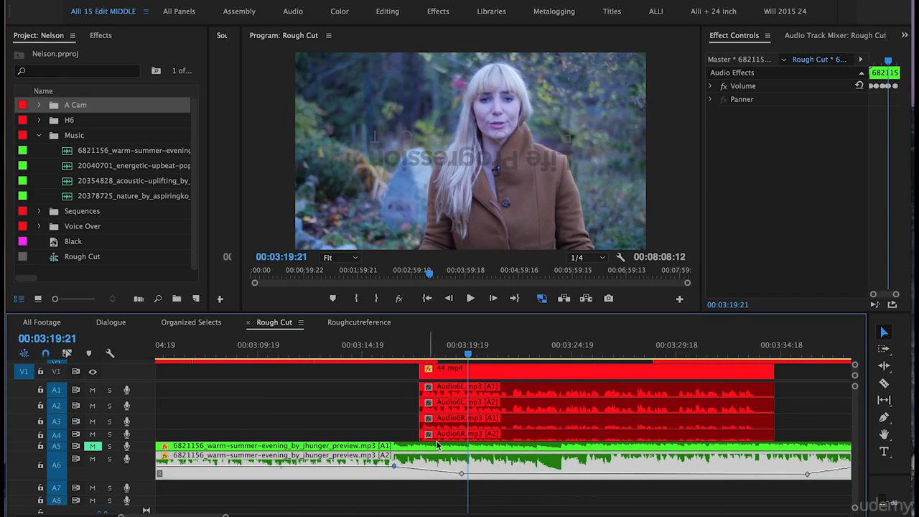
drag(462, 475, 454, 474)
- Save the project, shift the music's fade-up at the end of 44.mp4 to about 3:32:18 through 3:35:05, and play it back
key(minus)
key(equal)
scroll(740, 421, right, 5)
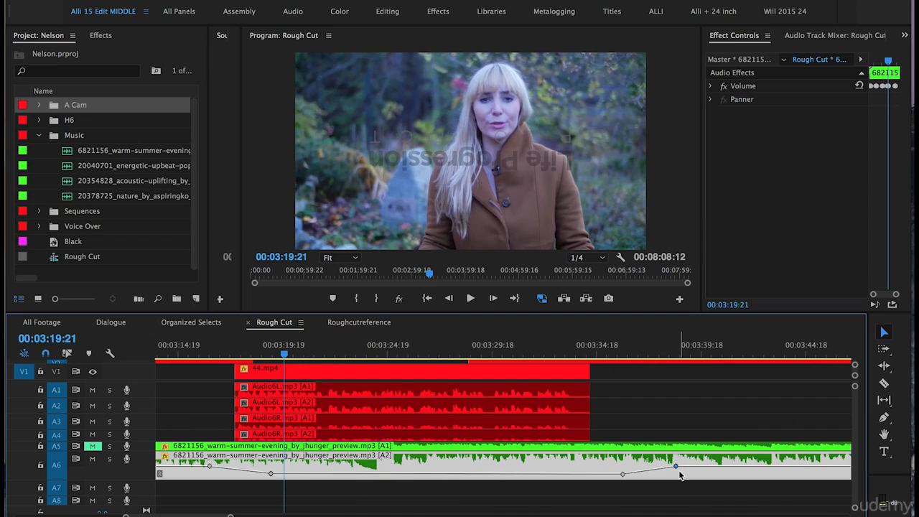
click(677, 435)
click(676, 471)
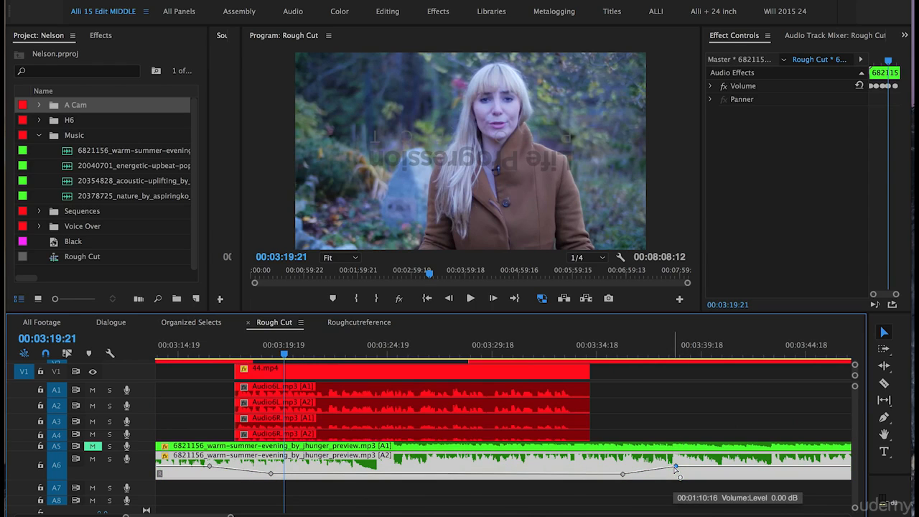
key(super+s)
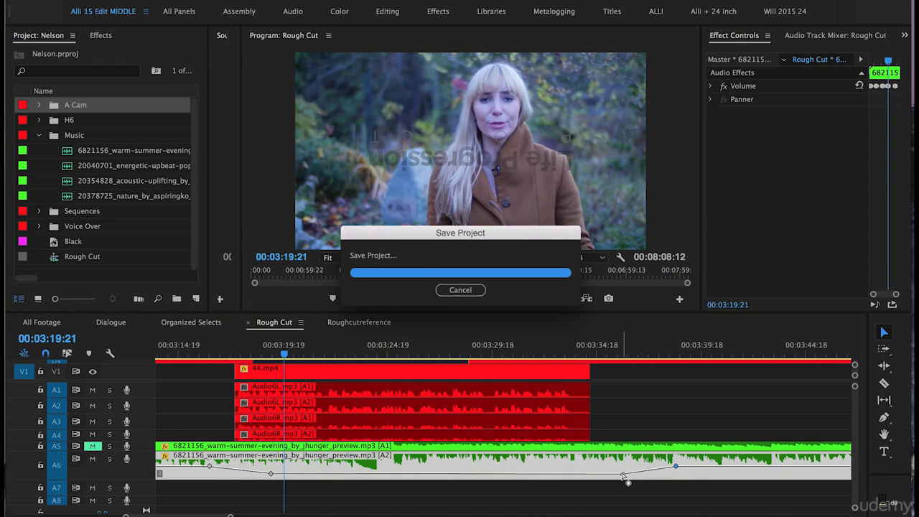
drag(623, 475, 554, 474)
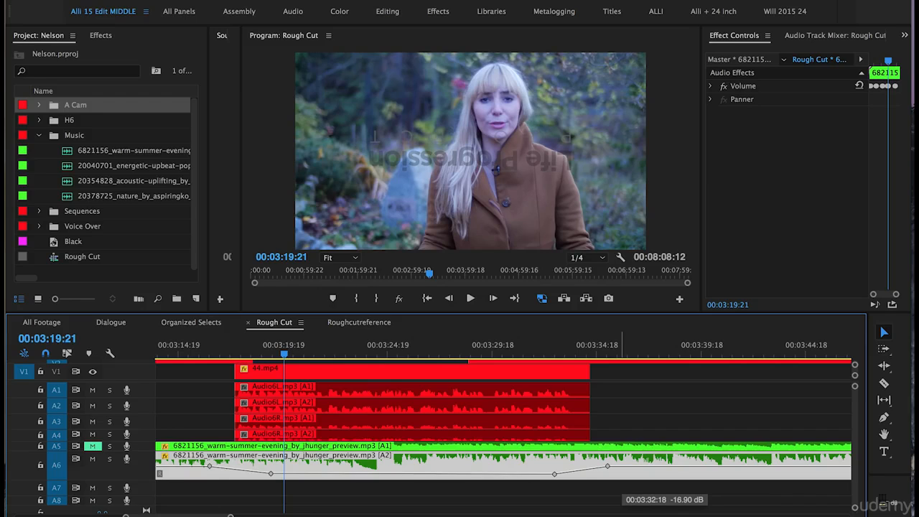
drag(555, 474, 554, 475)
click(555, 355)
key(space)
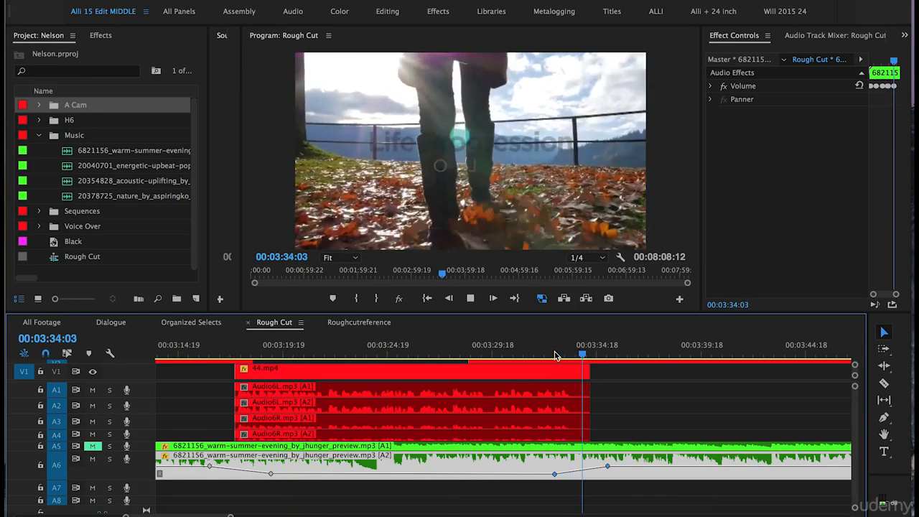
- Reveal the upper video tracks, slip 29.mp4 on V2 to later footage, and play it from its start
key(minus)
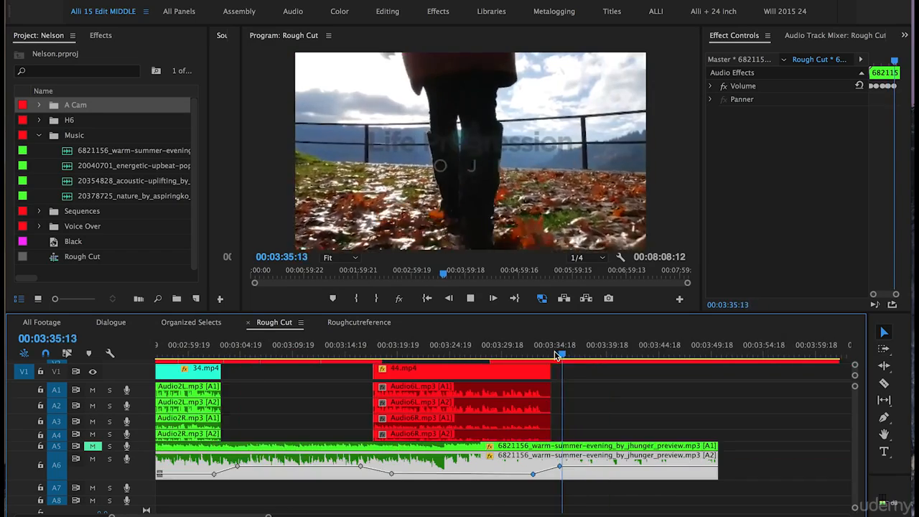
click(614, 403)
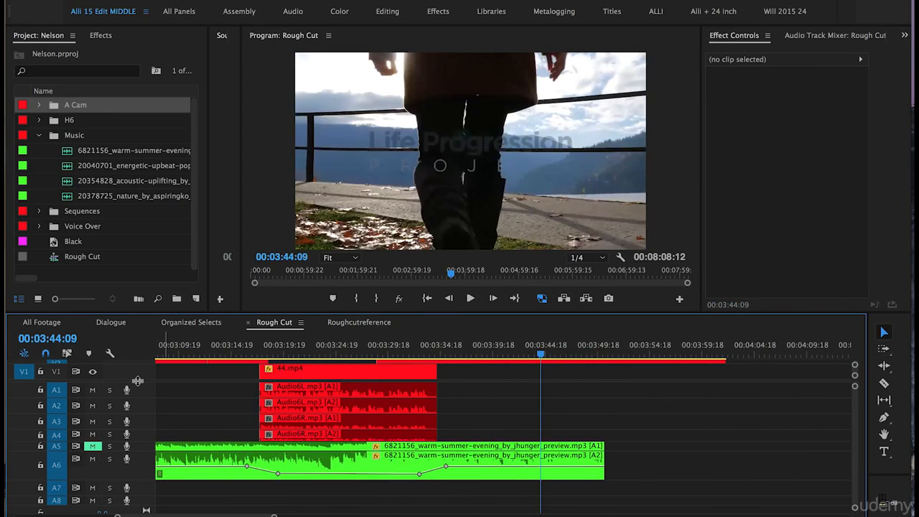
drag(137, 380, 138, 418)
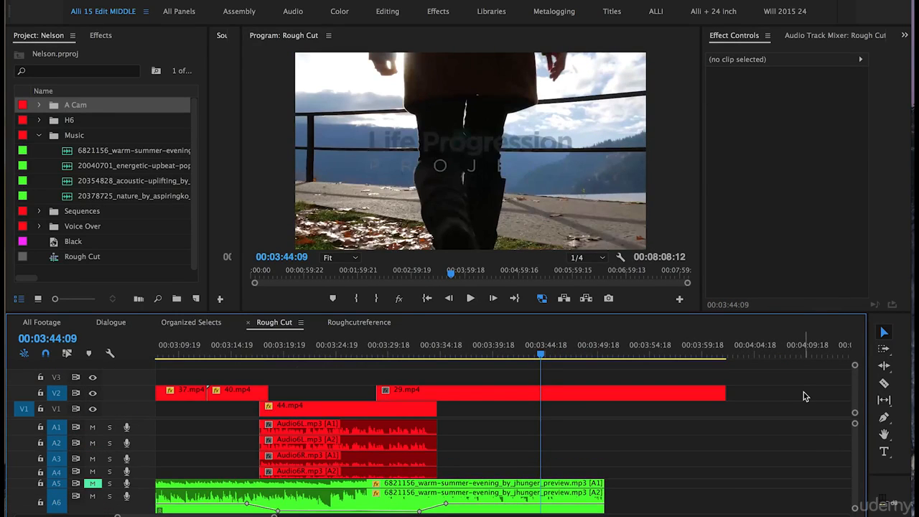
key(y)
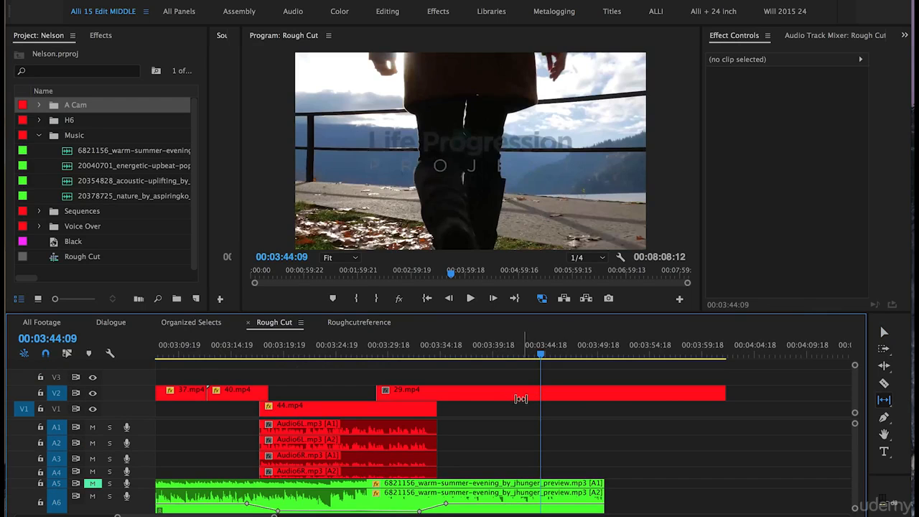
drag(514, 395, 390, 394)
key(v)
click(376, 351)
key(space)
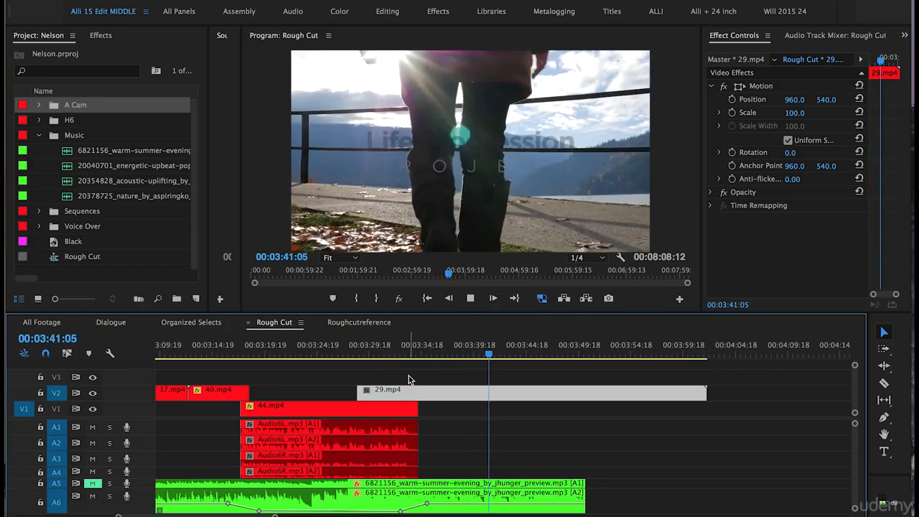
- Shorten 29.mp4 on V2 so it runs from about 3:29:02 to 3:58:08, and play it
drag(378, 354, 400, 357)
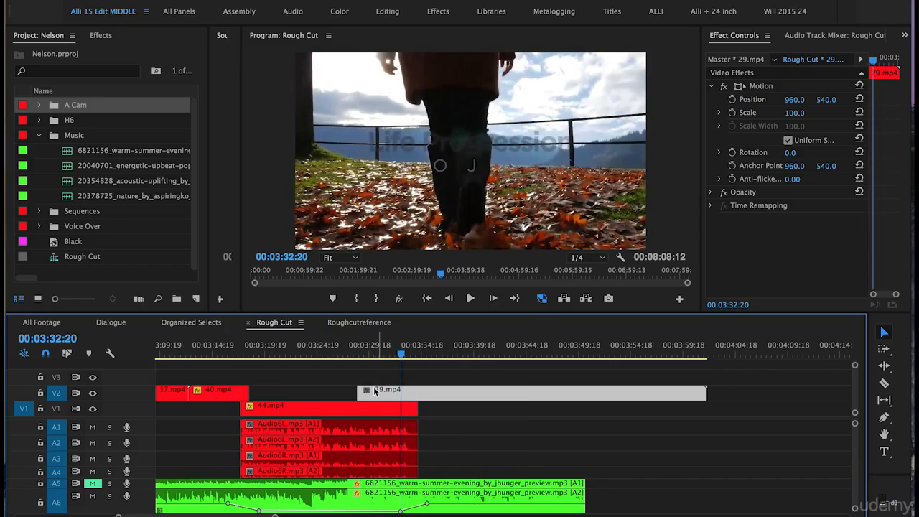
mouse_move(362, 397)
mouse_down()
mouse_move(415, 400)
mouse_move(361, 399)
mouse_up()
click(360, 356)
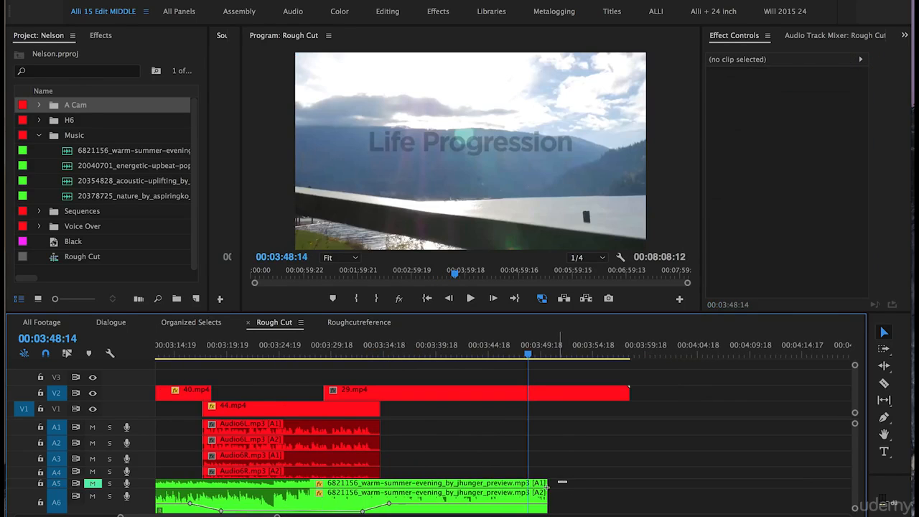
- Extend the end of the warm-summer-evening music on A5 and A6 to about 4:04:04, and play the ending
click(565, 486)
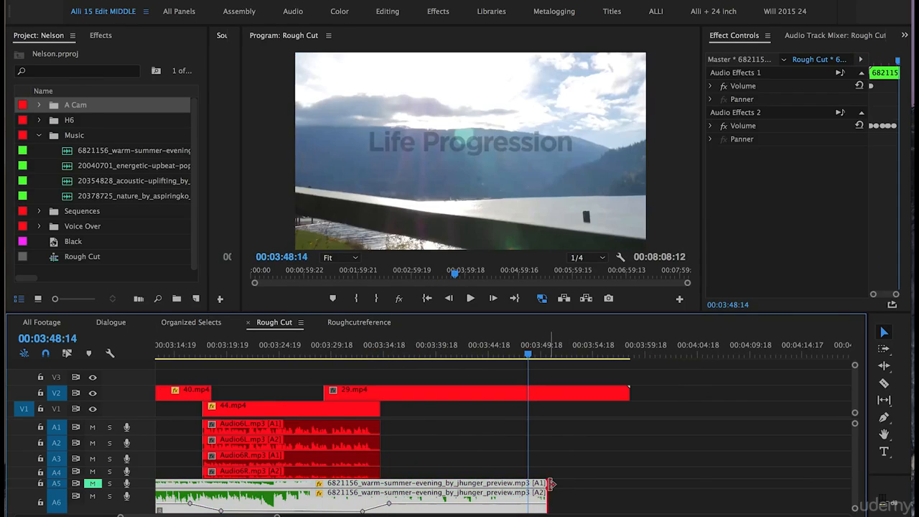
key(space)
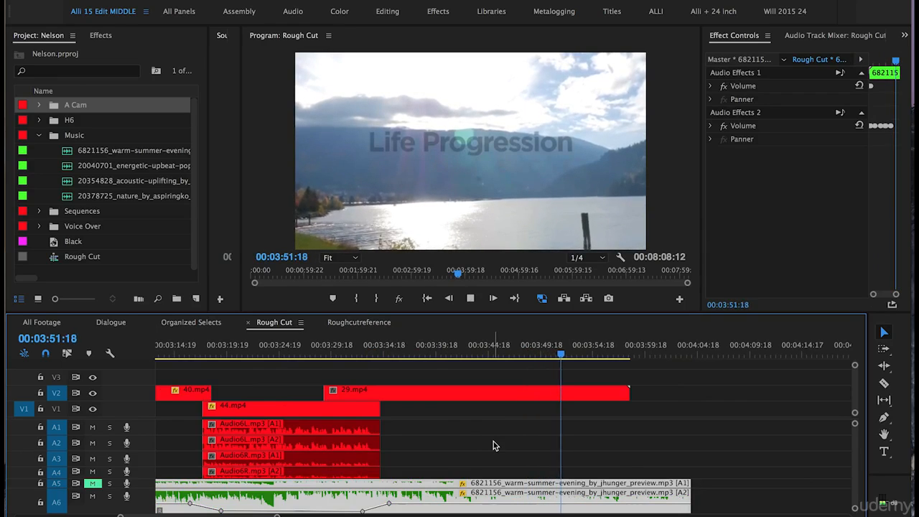
key(space)
click(641, 457)
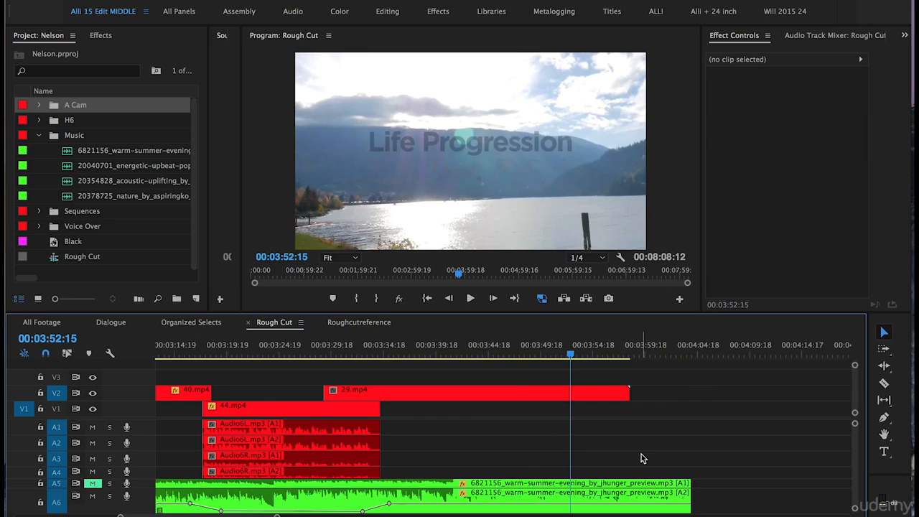